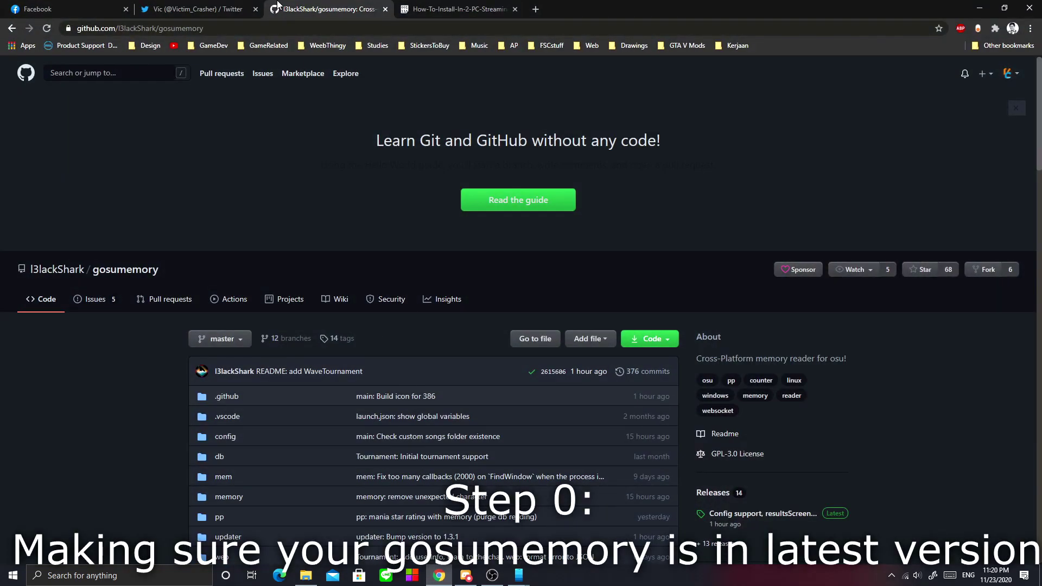
- Look over the gosumemory repository page and read the How-To-Install-In-2-PC-Streaming-Setup paste from start to finish
scroll(103, 263, down, 12)
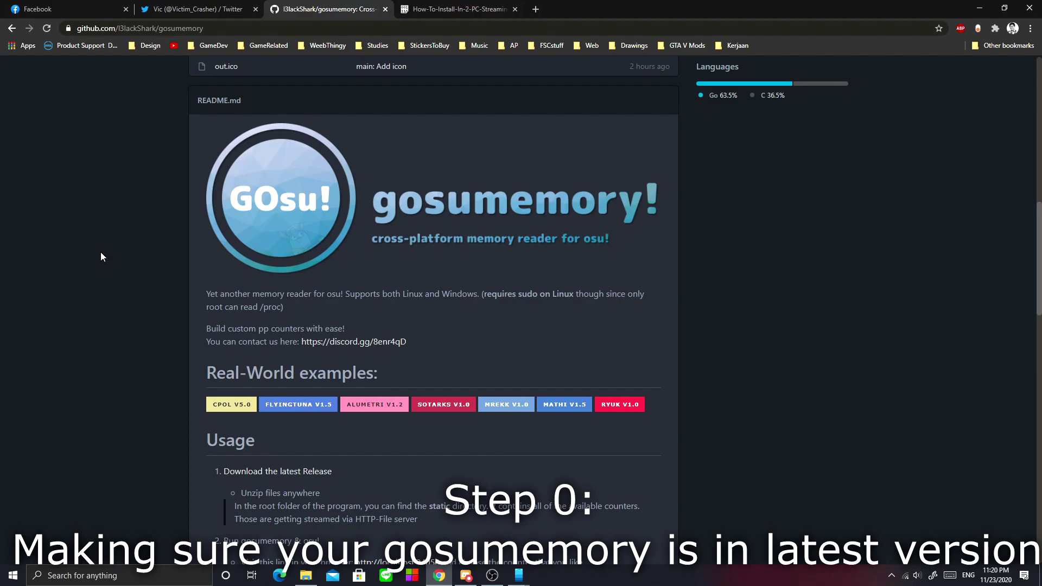
click(451, 7)
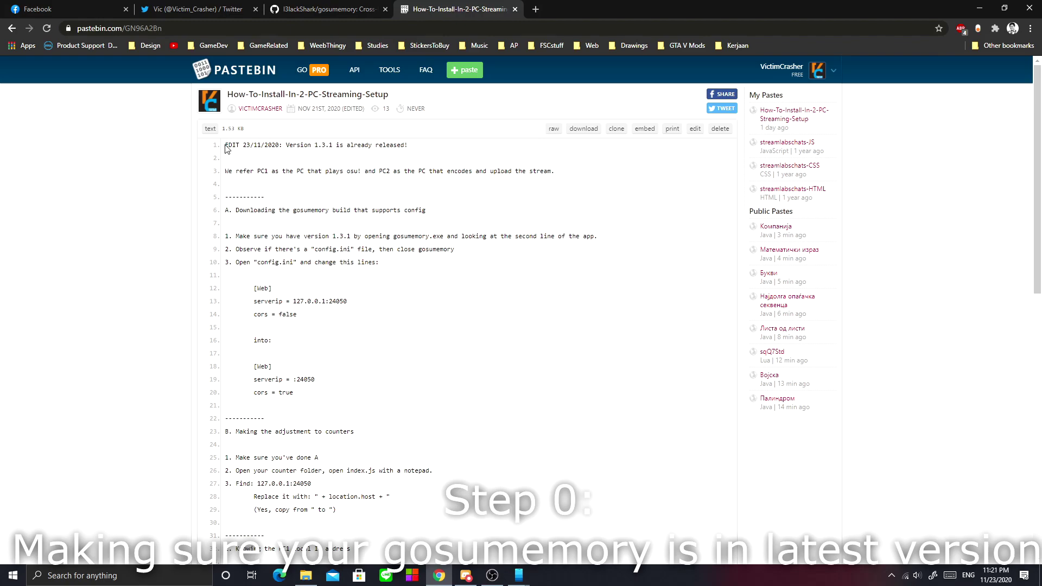
drag(227, 146, 454, 249)
click(458, 316)
scroll(437, 305, down, 4)
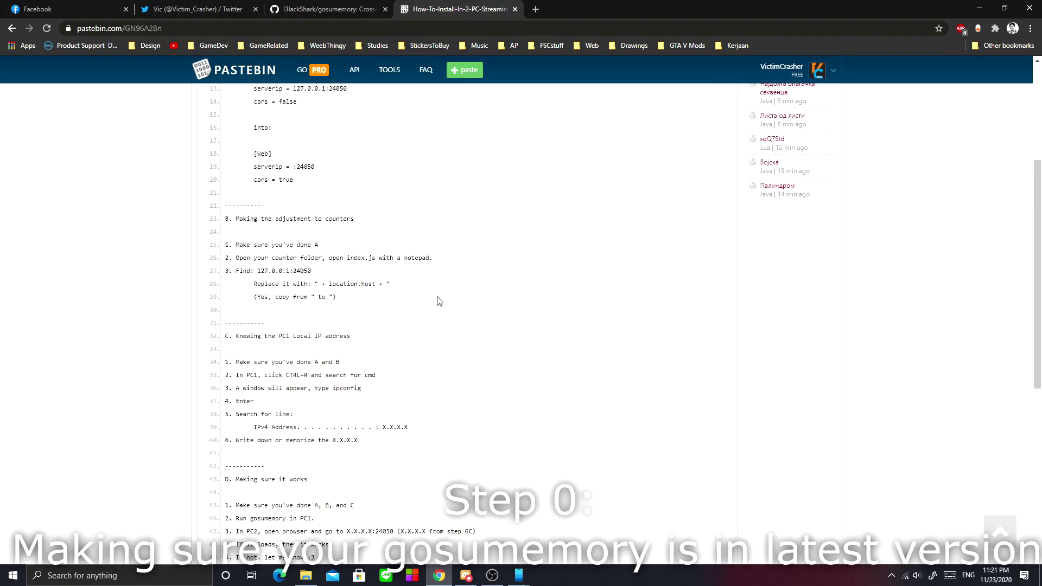
scroll(440, 301, up, 4)
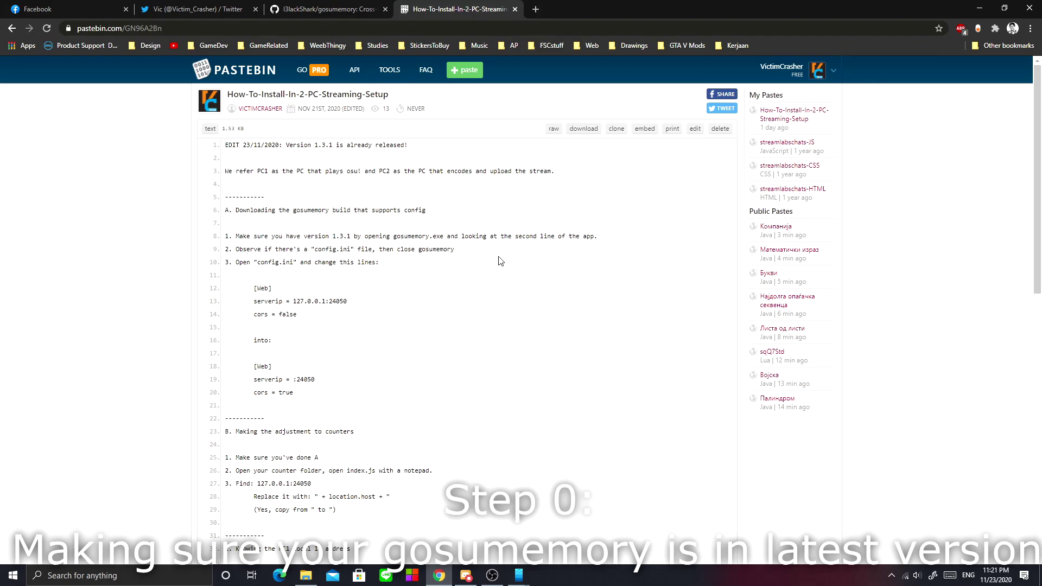
scroll(498, 256, down, 10)
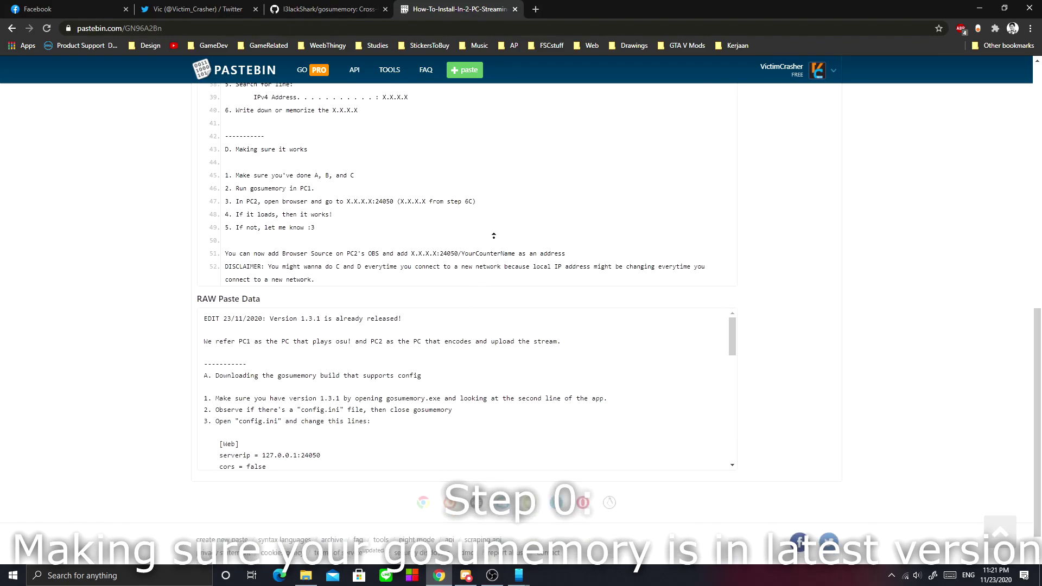
scroll(494, 235, up, 10)
- Return to the gosumemory GitHub repository and open its latest release, "Config support, resultsScreen reading, WaveTournament overlay", to review the release notes
key(ctrl+shift+Tab)
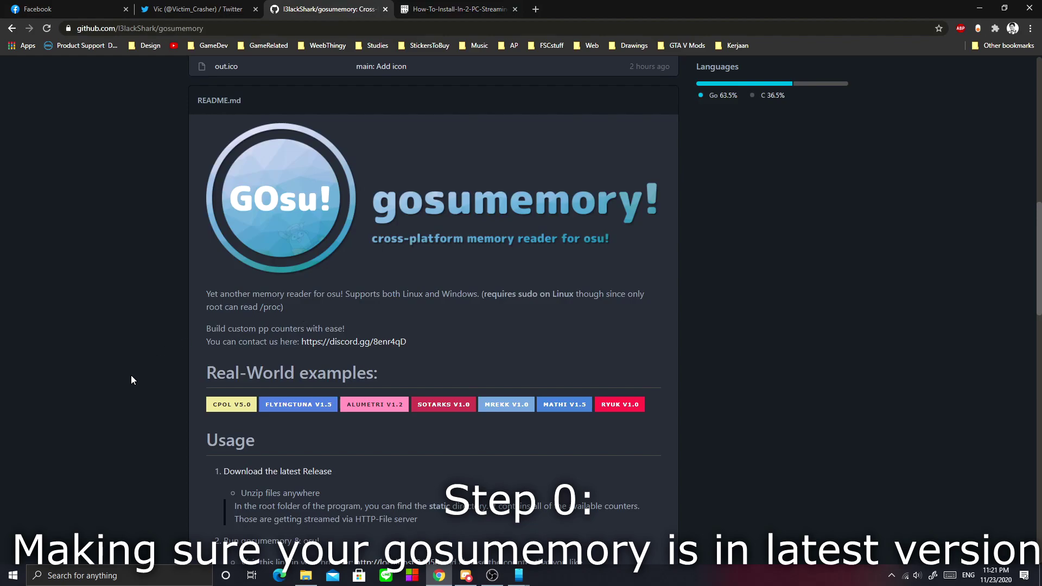
scroll(130, 369, up, 1)
middle_click(123, 401)
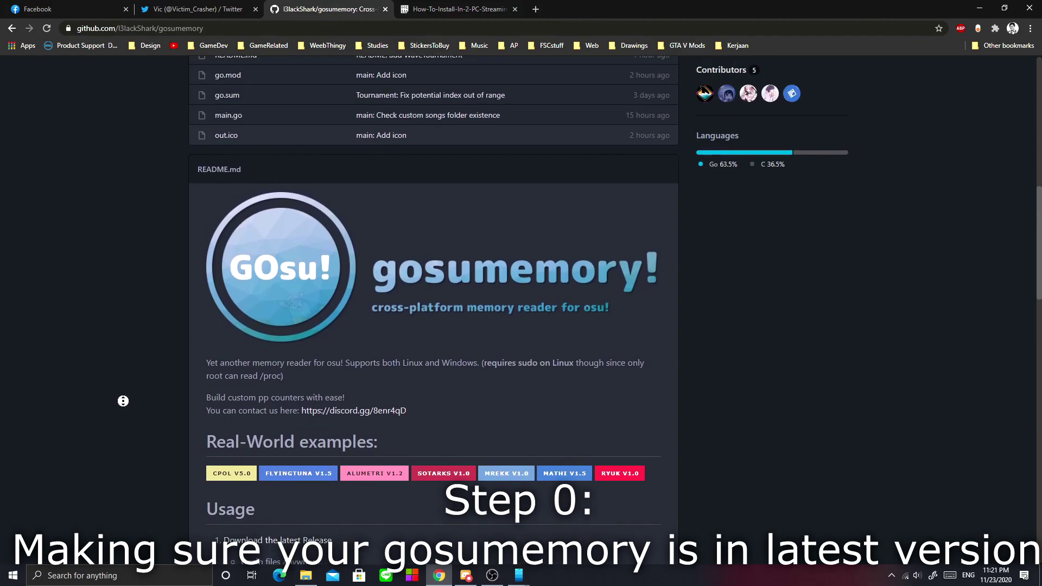
scroll(98, 261, up, 10)
scroll(93, 286, down, 5)
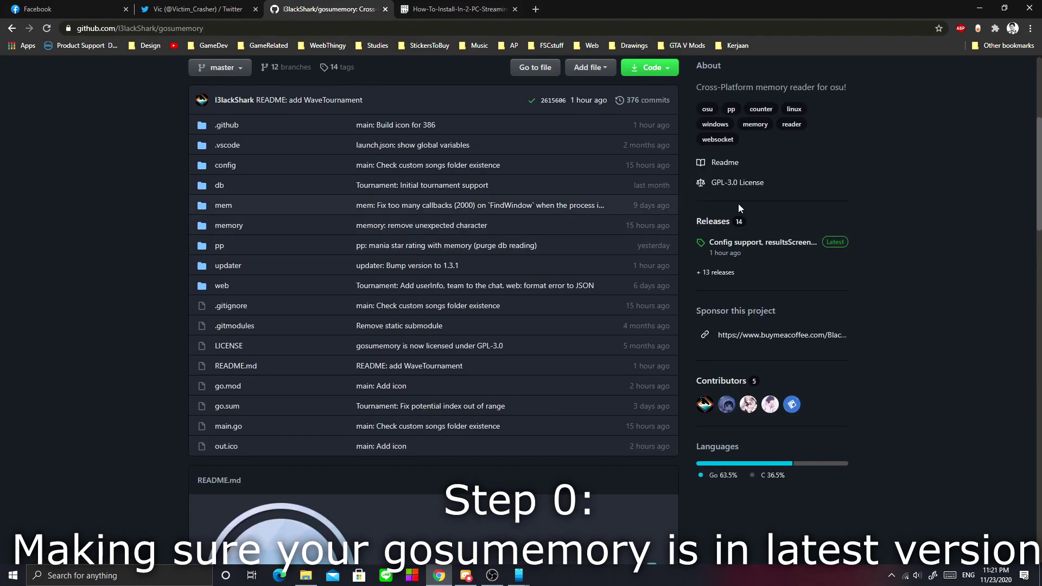
click(760, 242)
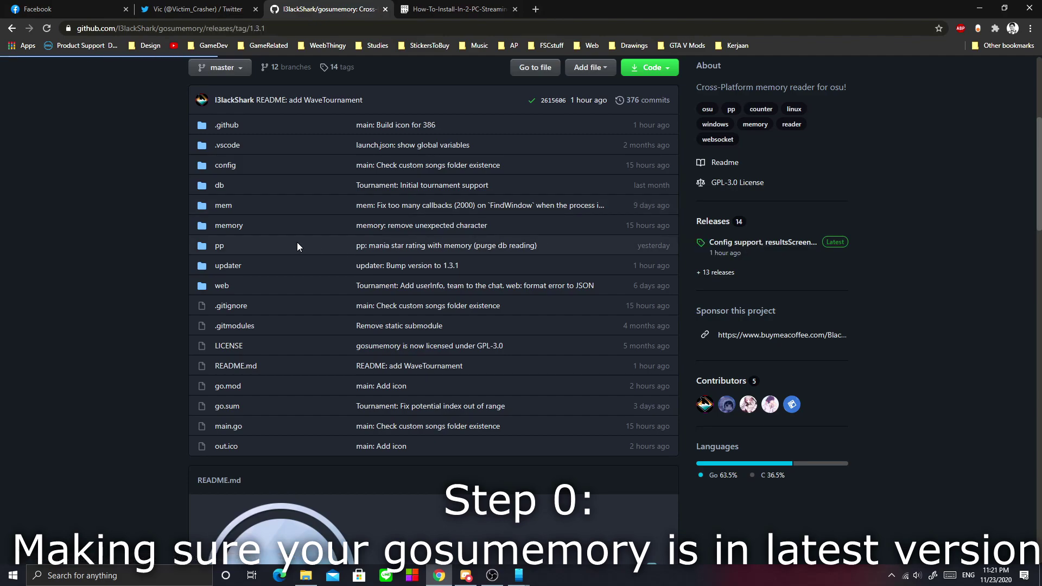
scroll(279, 360, down, 1)
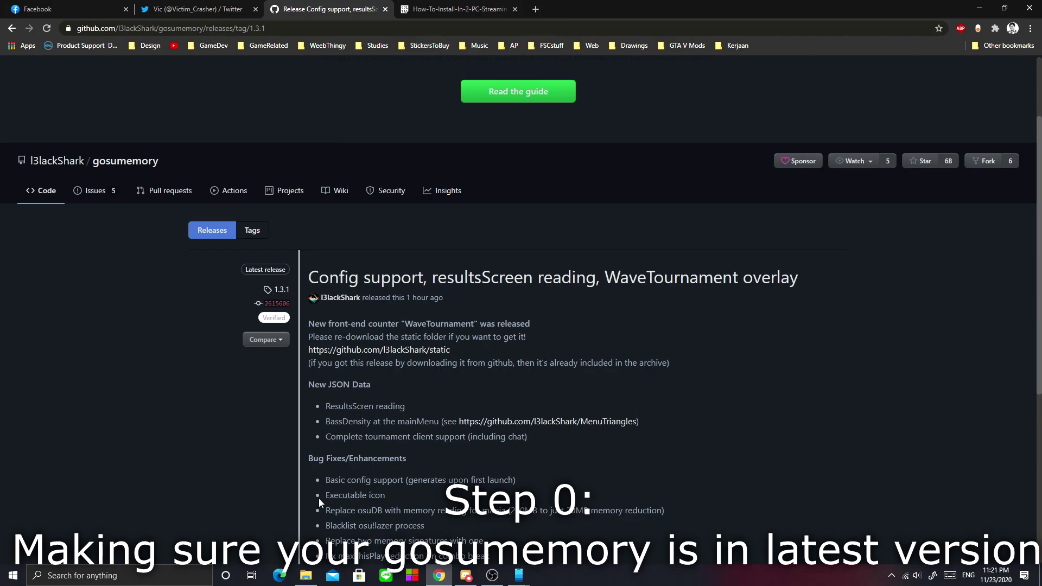
- Switch to File Explorer and check the gosumemory folder for config.ini and gosumemory.exe
click(305, 575)
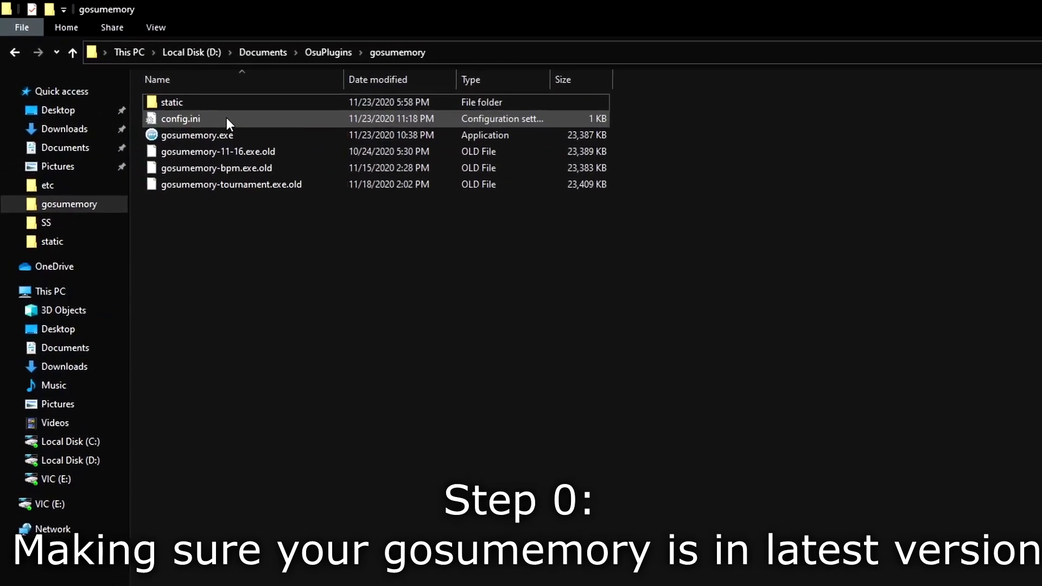
click(226, 119)
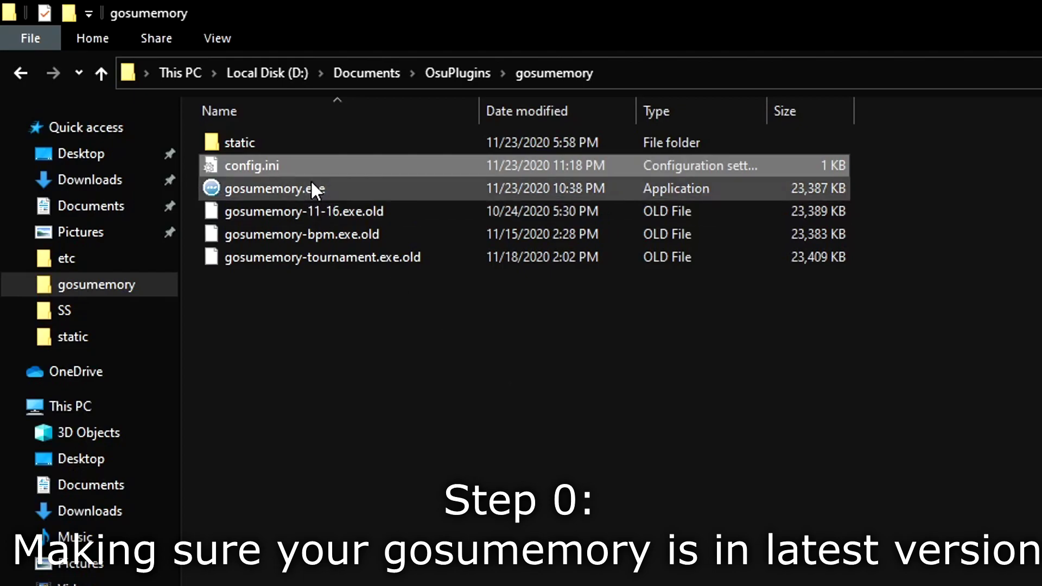
click(316, 164)
click(362, 191)
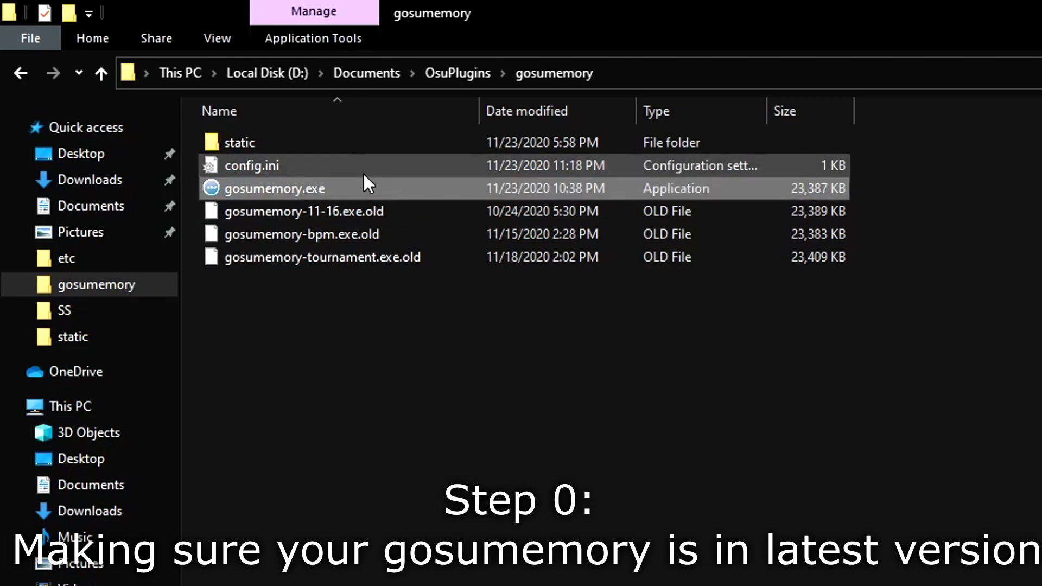
click(363, 167)
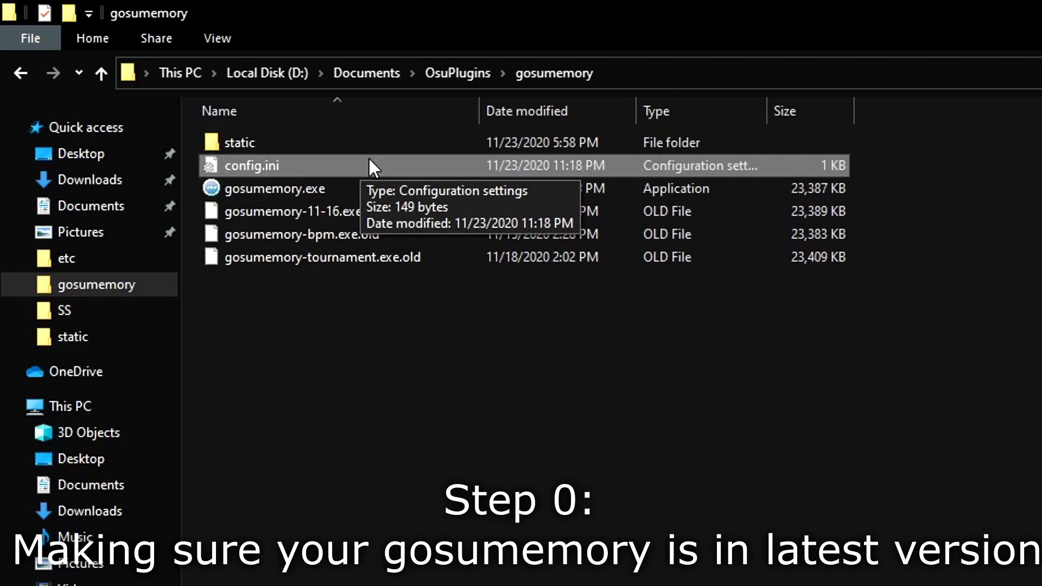
click(362, 185)
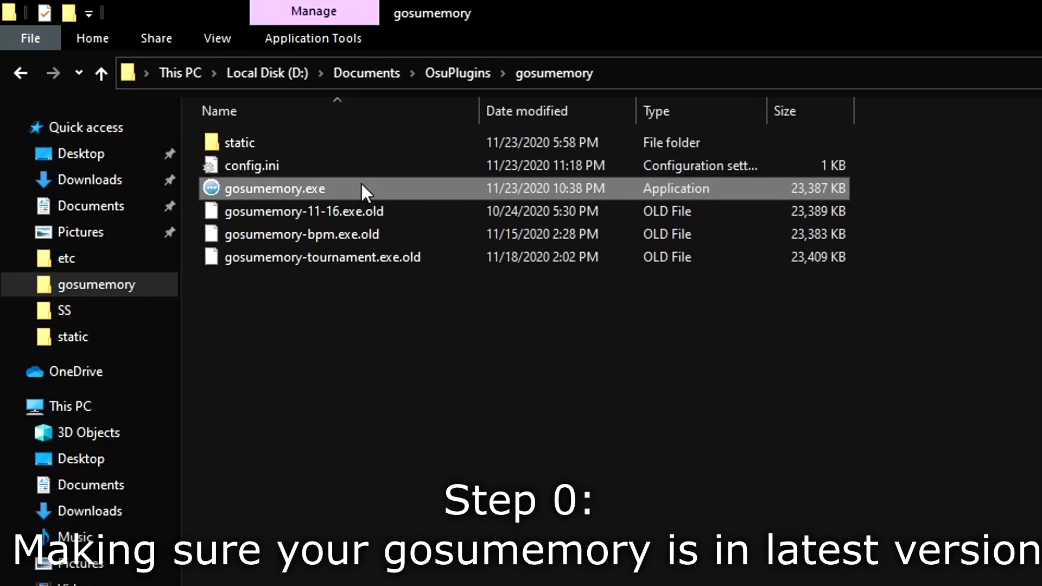
click(350, 167)
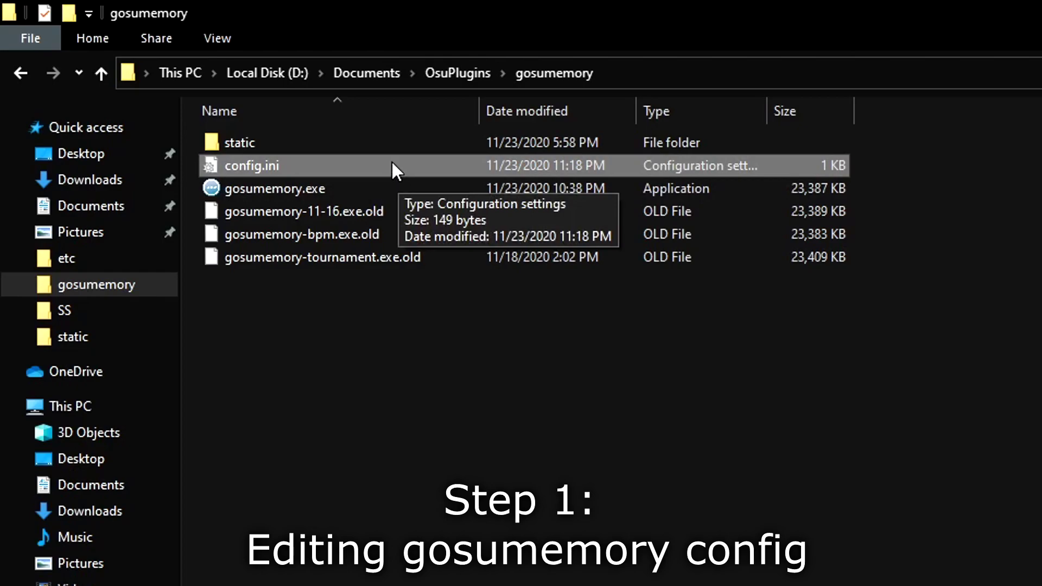
- Open config.ini in Notepad++ and set serverip in the Web section to :24050
right_click(392, 163)
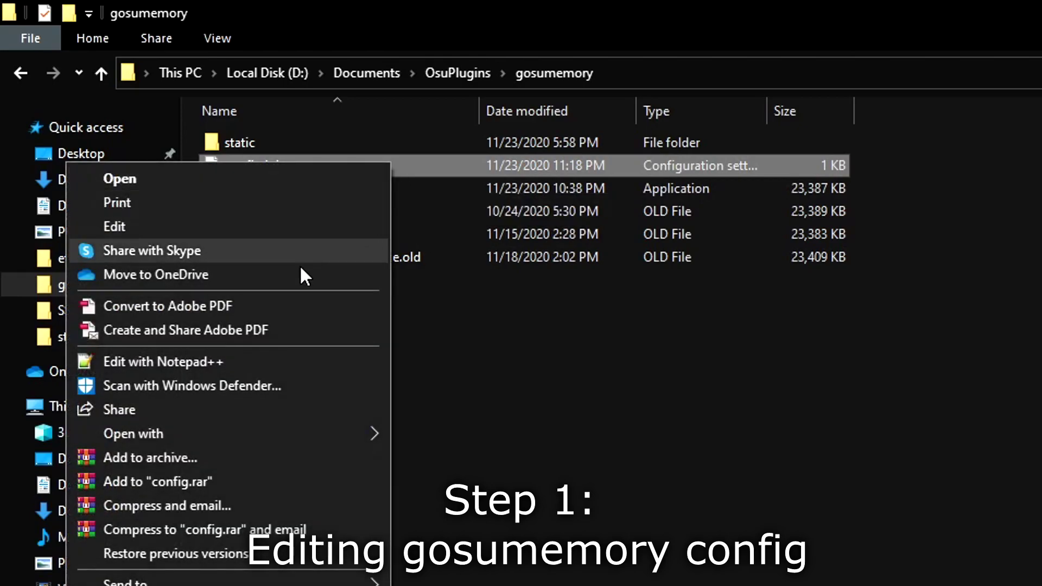
click(248, 366)
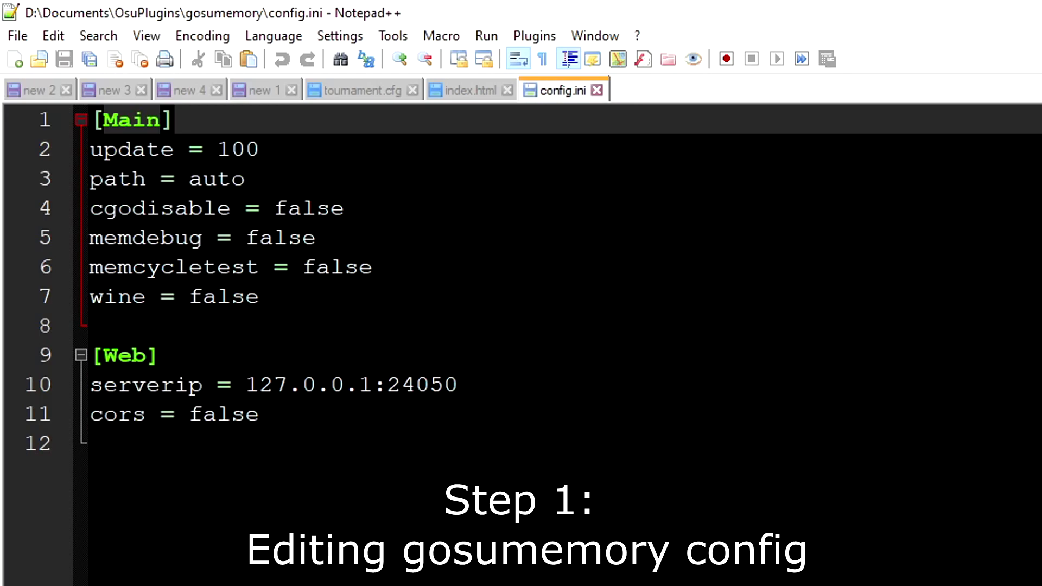
double_click(146, 385)
double_click(158, 417)
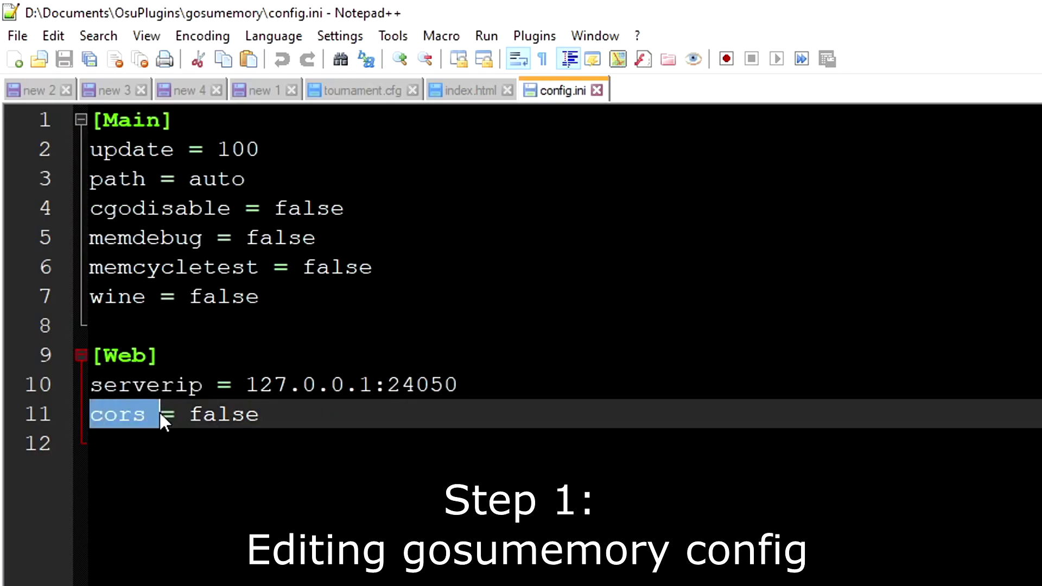
click(279, 385)
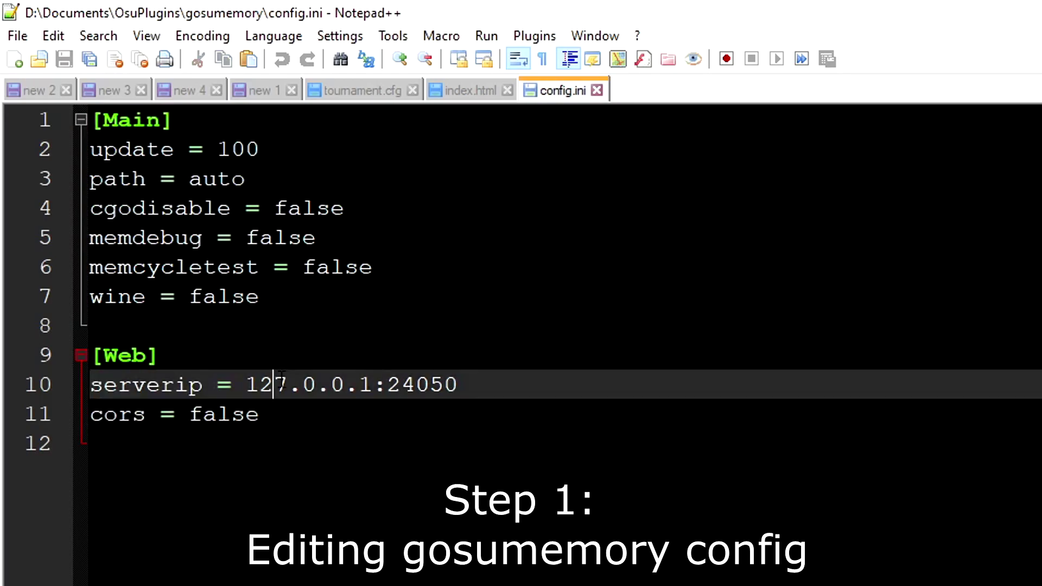
click(250, 380)
drag(251, 380, 373, 380)
key(BackSpace)
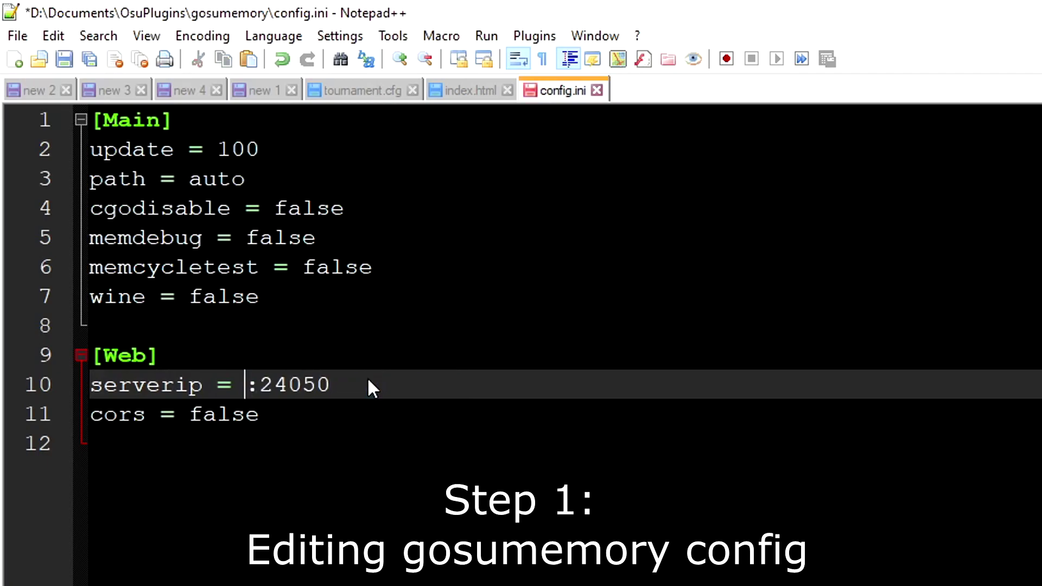
- Set cors in the Web section to true and save config.ini
drag(189, 414, 312, 414)
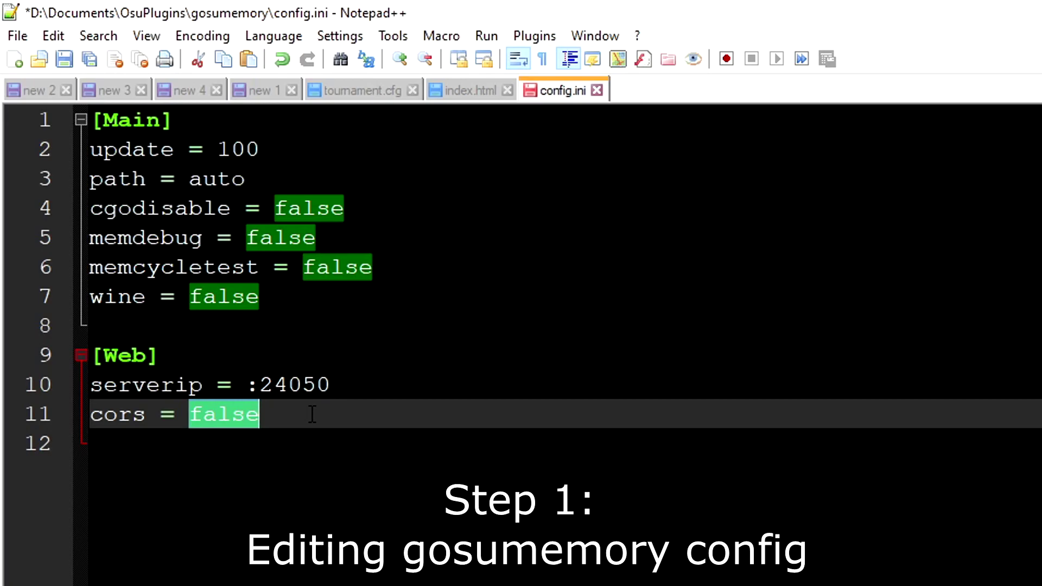
text(true)
key(ctrl+s)
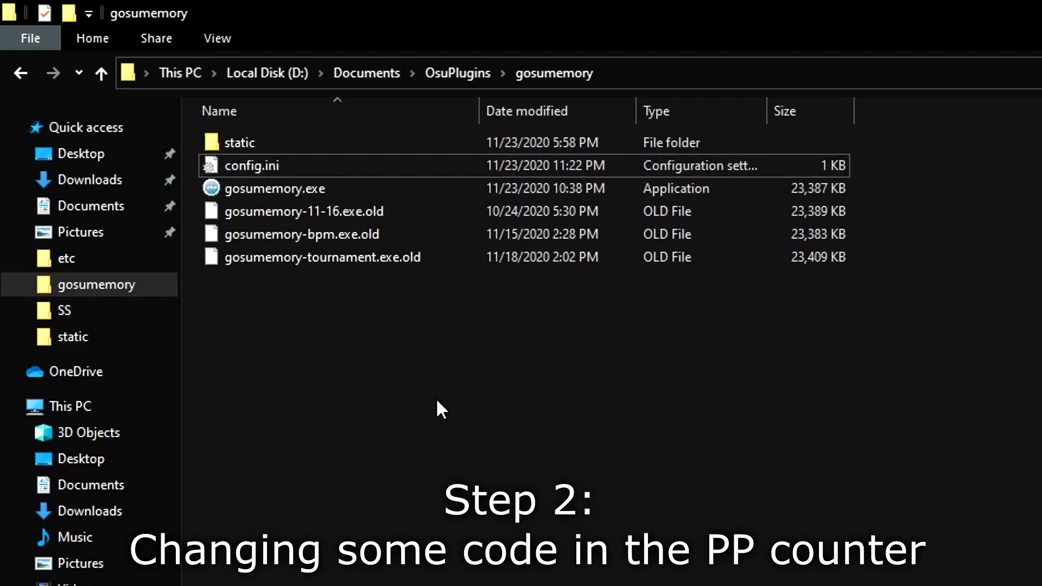
- From the gosumemory folder, go to static\VictimCrasherCompact and open its index.js in Notepad++
double_click(337, 142)
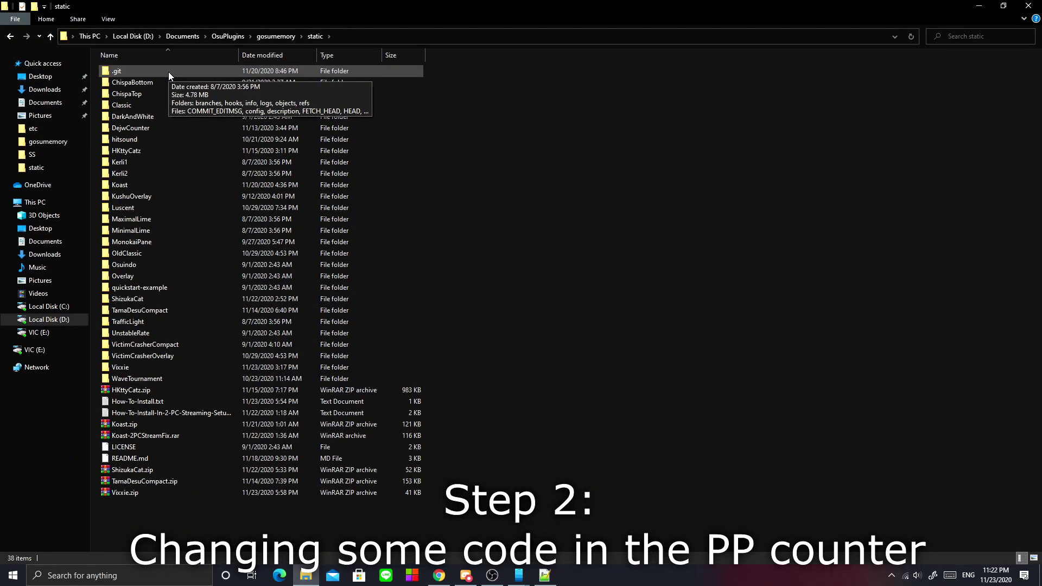
double_click(180, 344)
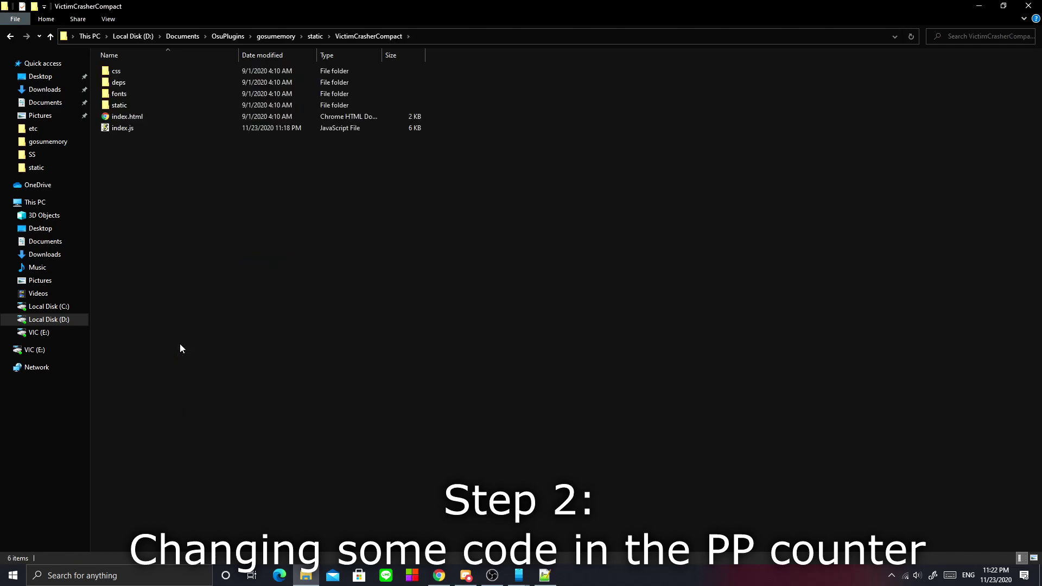
right_click(152, 129)
key(Escape)
click(143, 128)
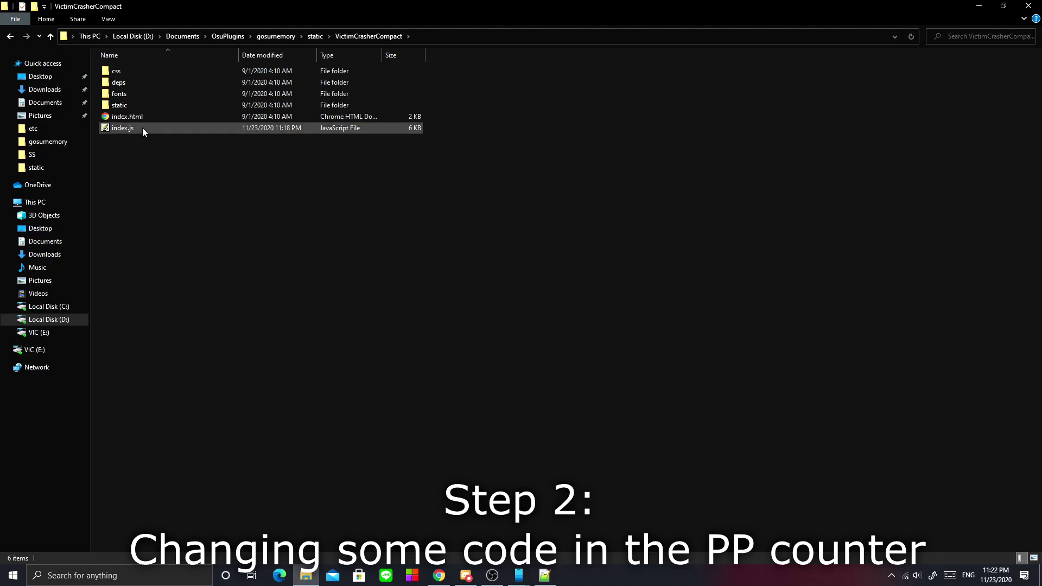
right_click(191, 129)
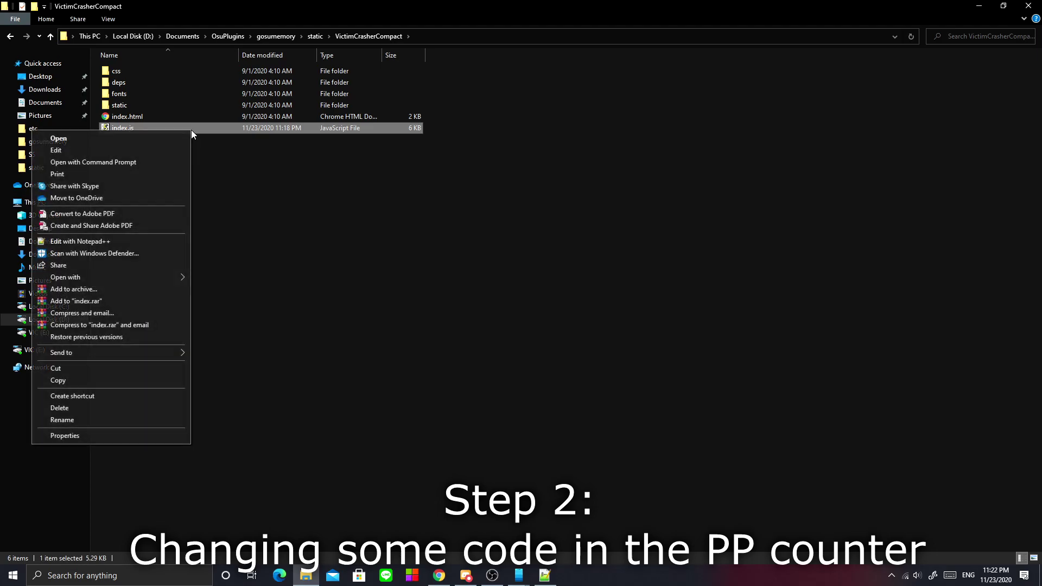
click(103, 241)
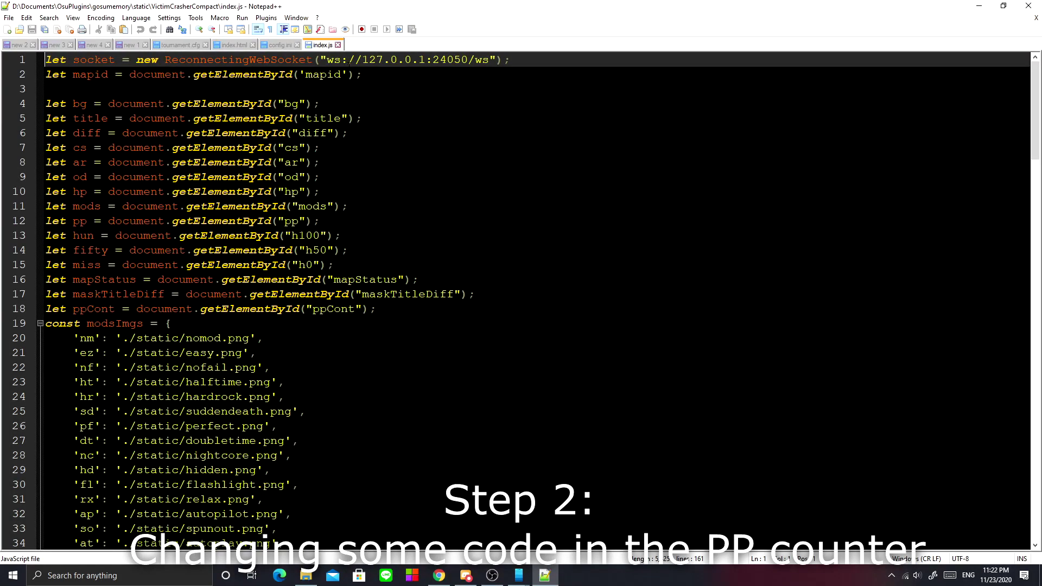
- Replace 127.0.0.1:24050 in line 1's socket address with " + location.host + " and save index.js
drag(362, 57, 440, 54)
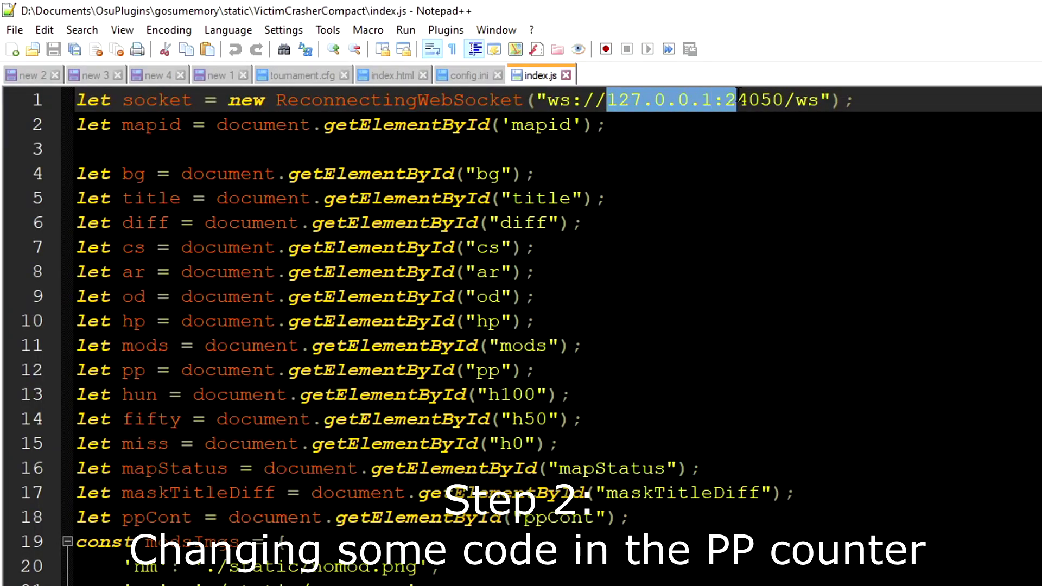
drag(738, 93, 783, 98)
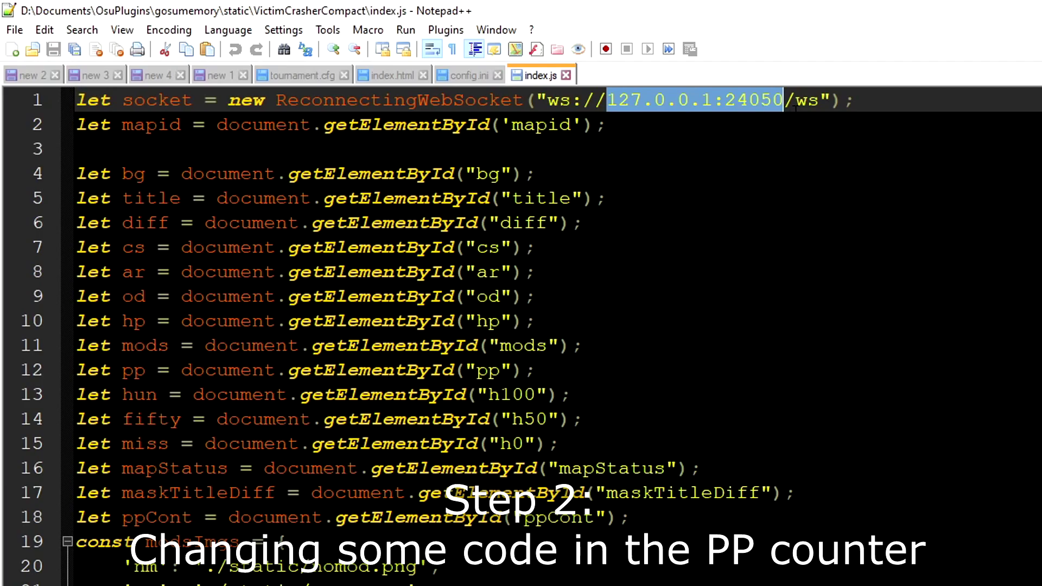
text(")
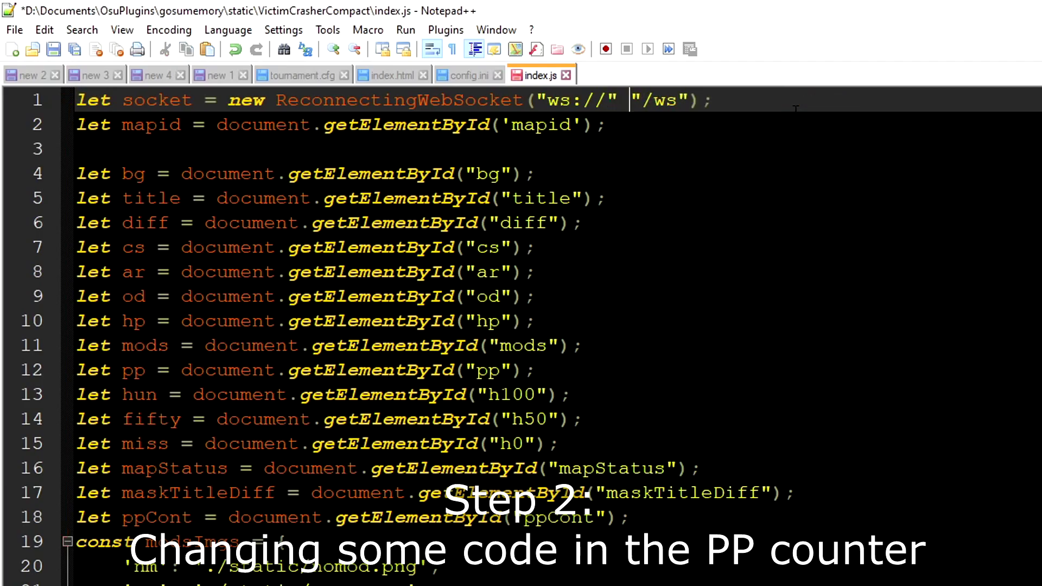
key(Left)
text(+ +)
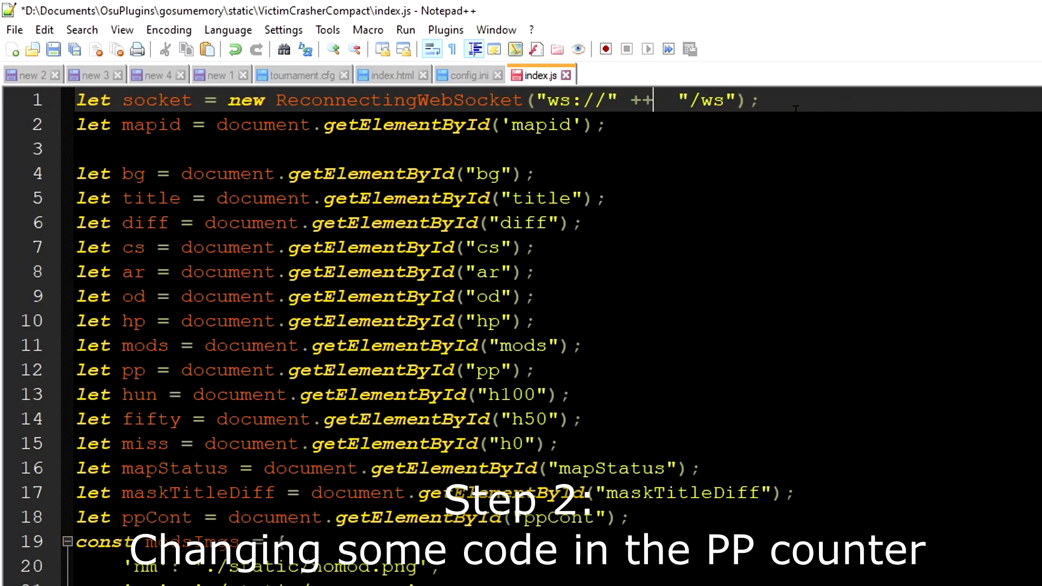
key(Left)
key(Left)
key(Right)
key(Delete)
key(Left)
text(location)
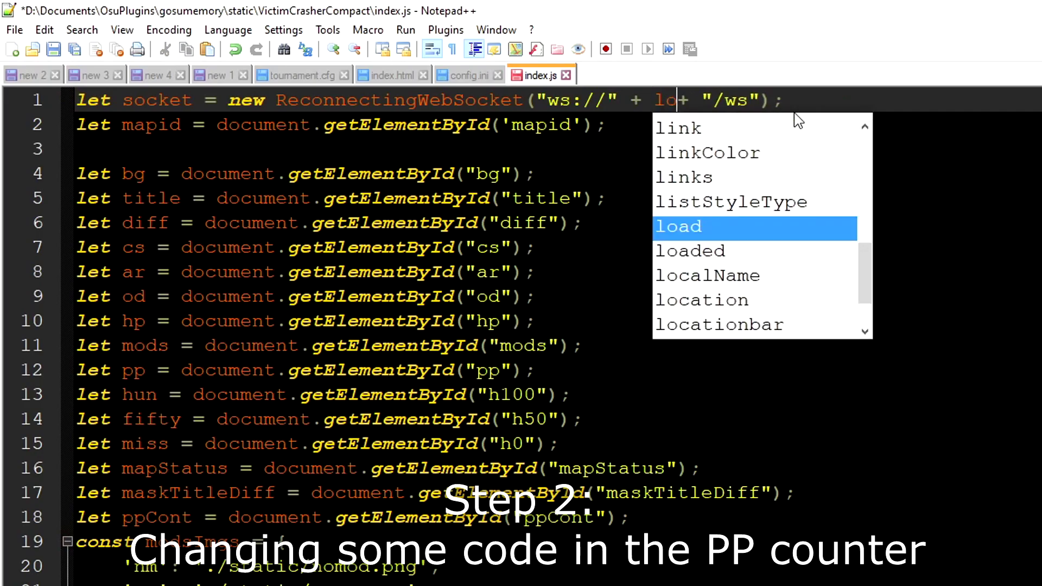
text(.host)
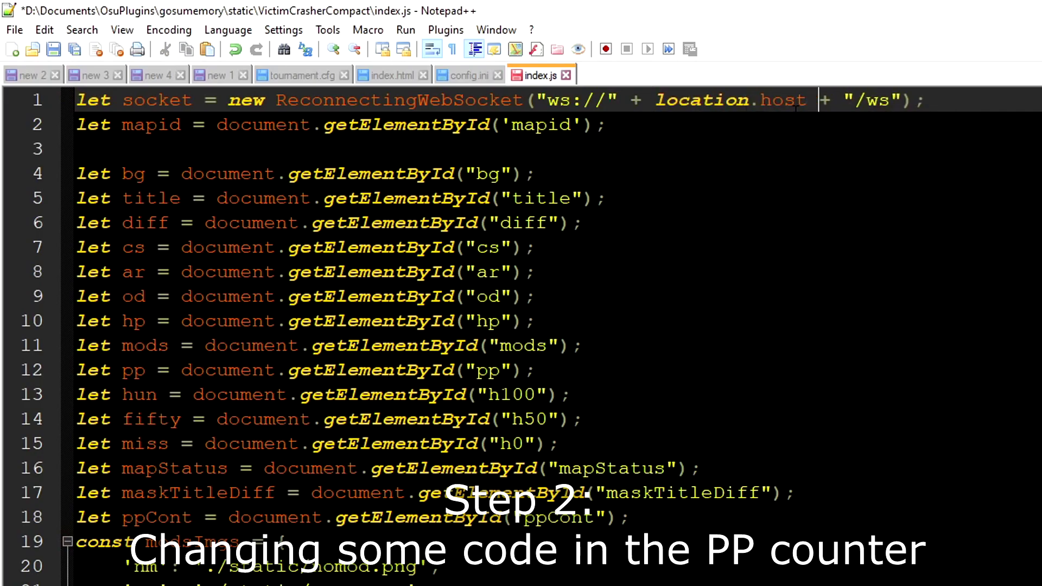
key(ctrl+s)
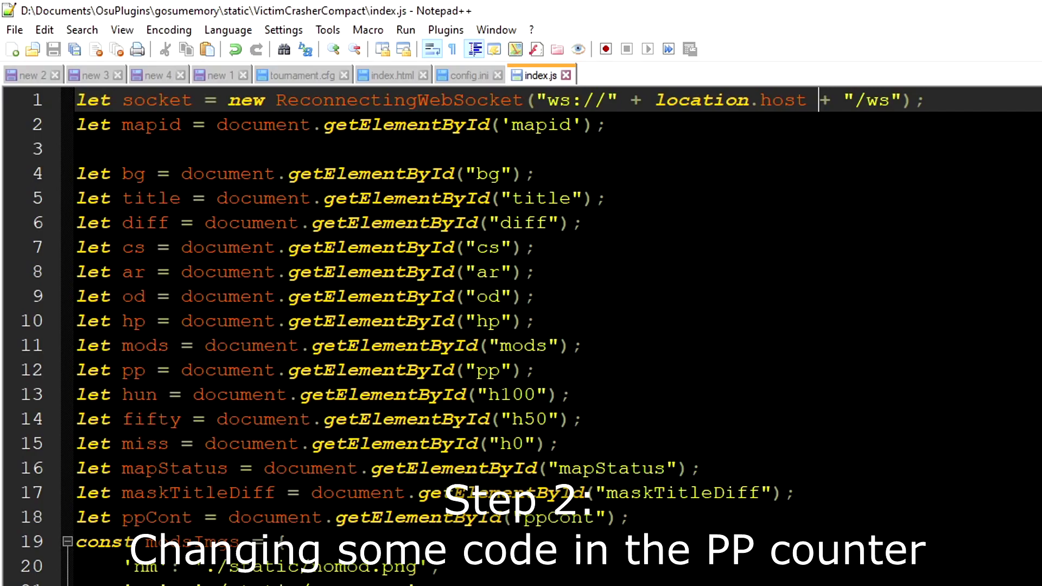
- Search index.js for the remaining 127.0.0.1 address and keep the found line in view
scroll(521, 326, down, 10)
scroll(522, 326, up, 10)
key(ctrl+f)
key(Return)
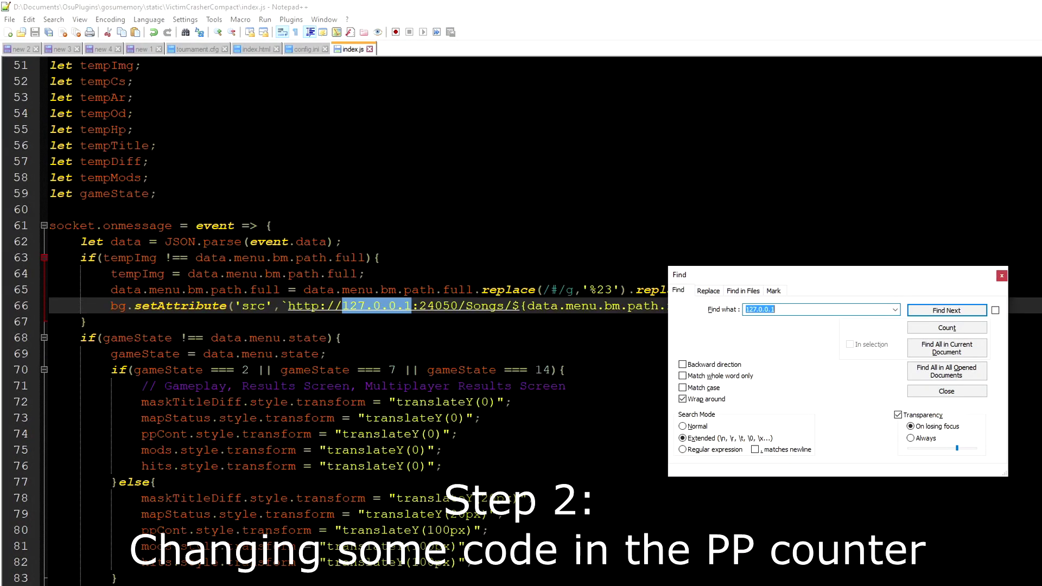
drag(760, 275, 868, 240)
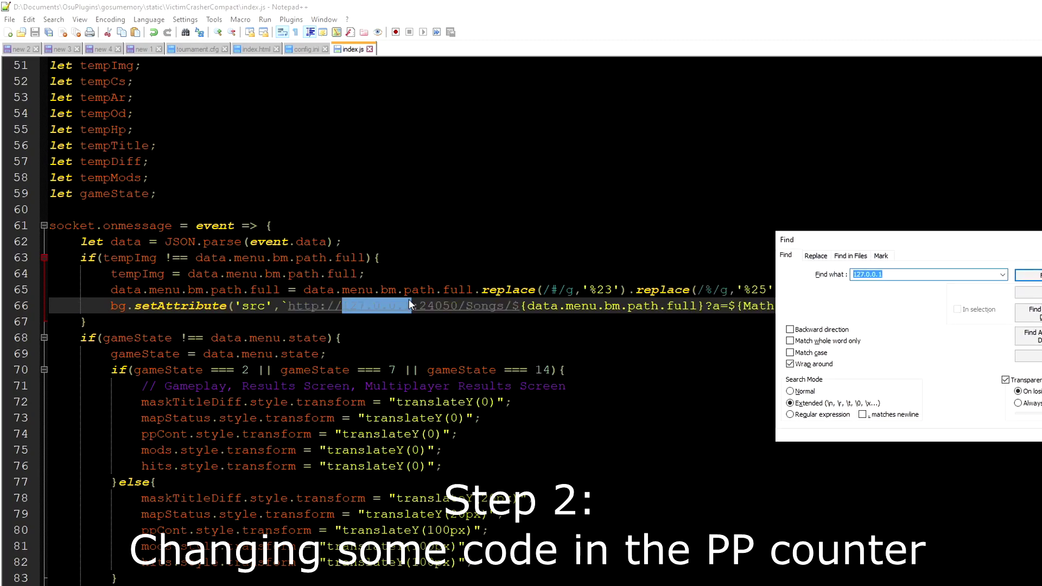
- Replace 127.0.0.1:24050 in line 66's background image address with ` + location.host + ` and save index.js
click(342, 306)
shift+click(458, 305)
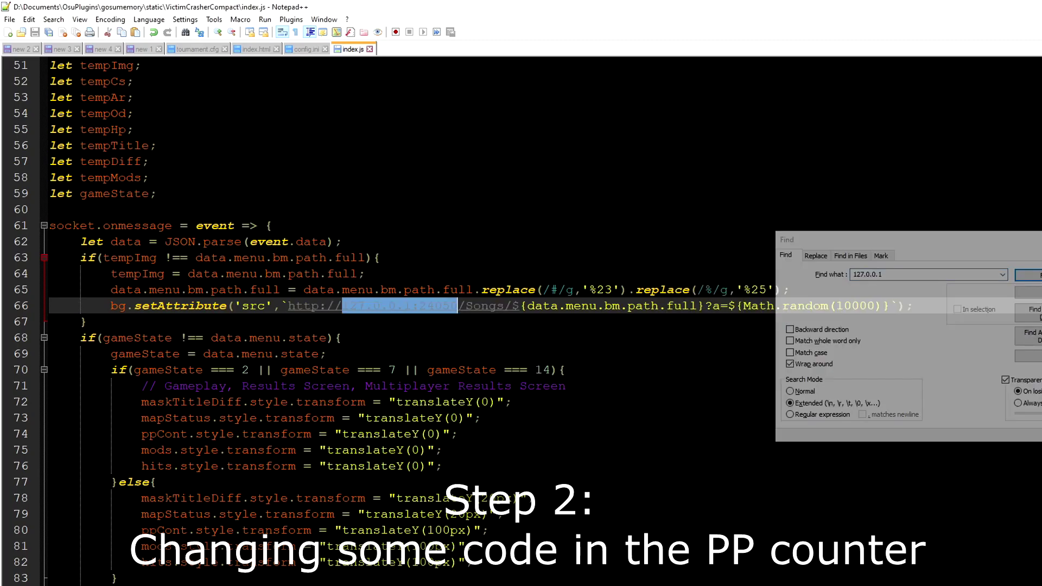
text(``)
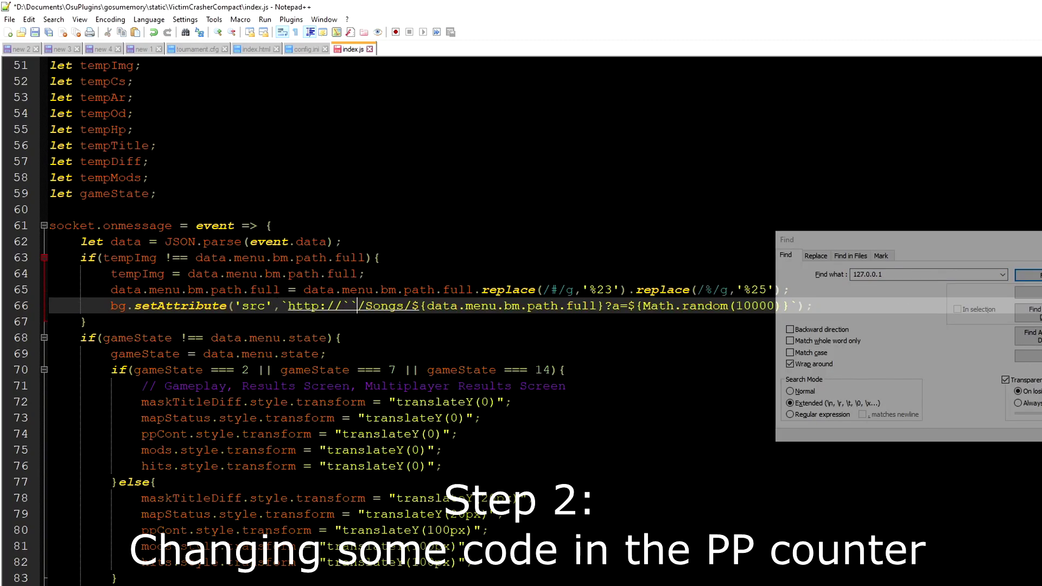
text( +)
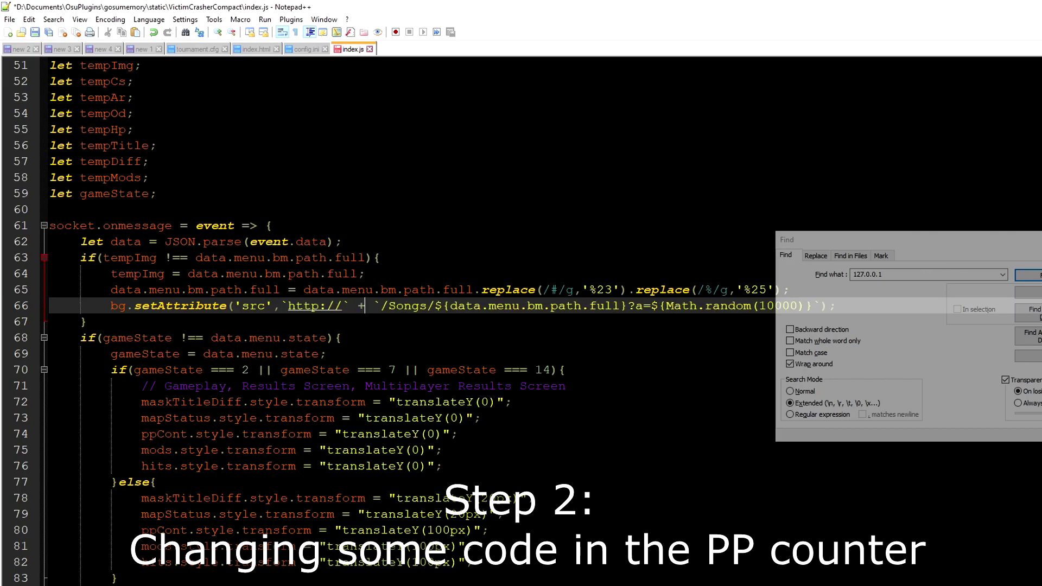
key(Left)
text(location.hos)
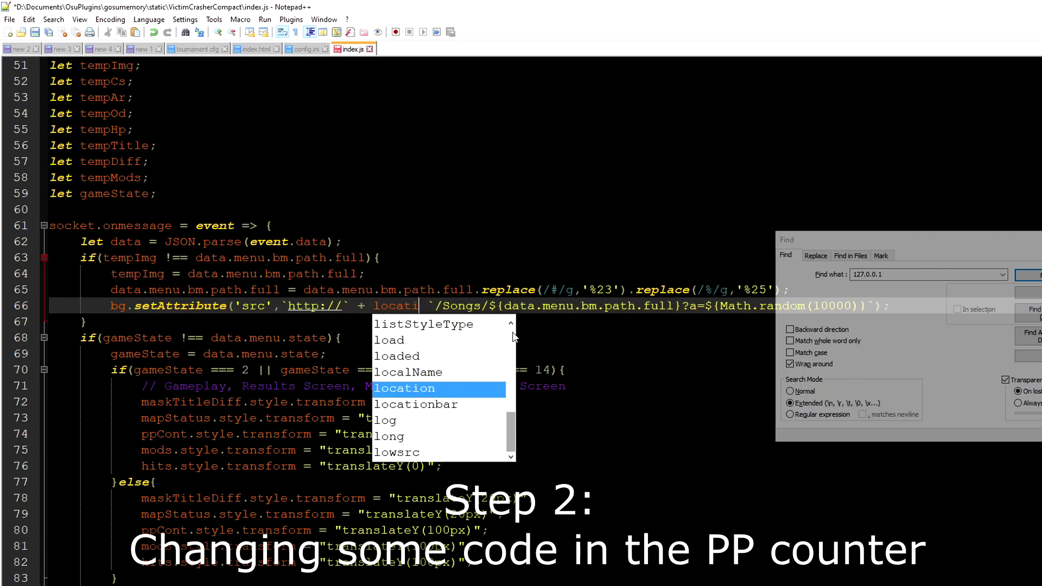
text(t +)
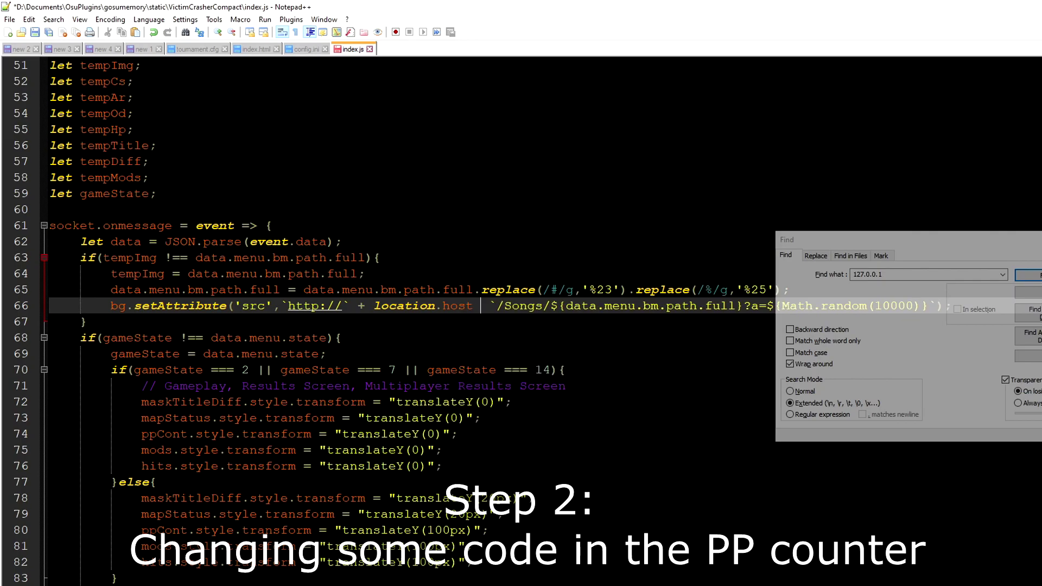
key(ctrl+s)
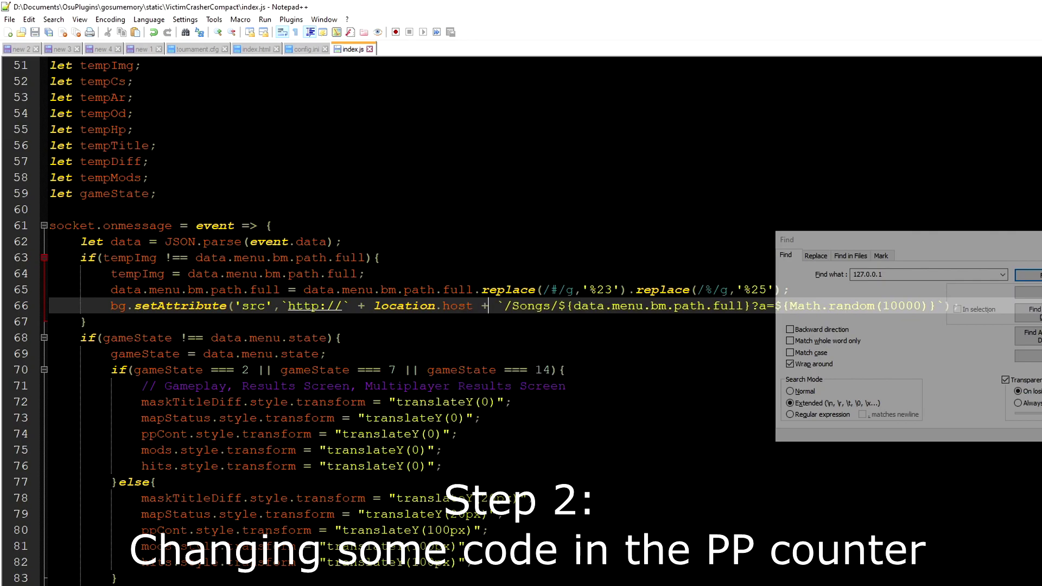
key(ctrl+f)
click(922, 236)
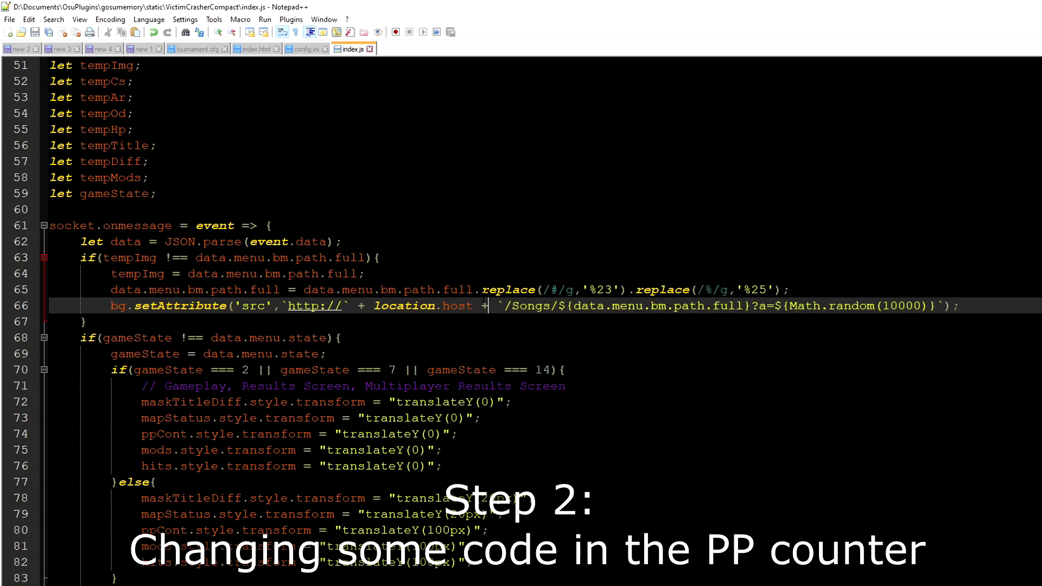
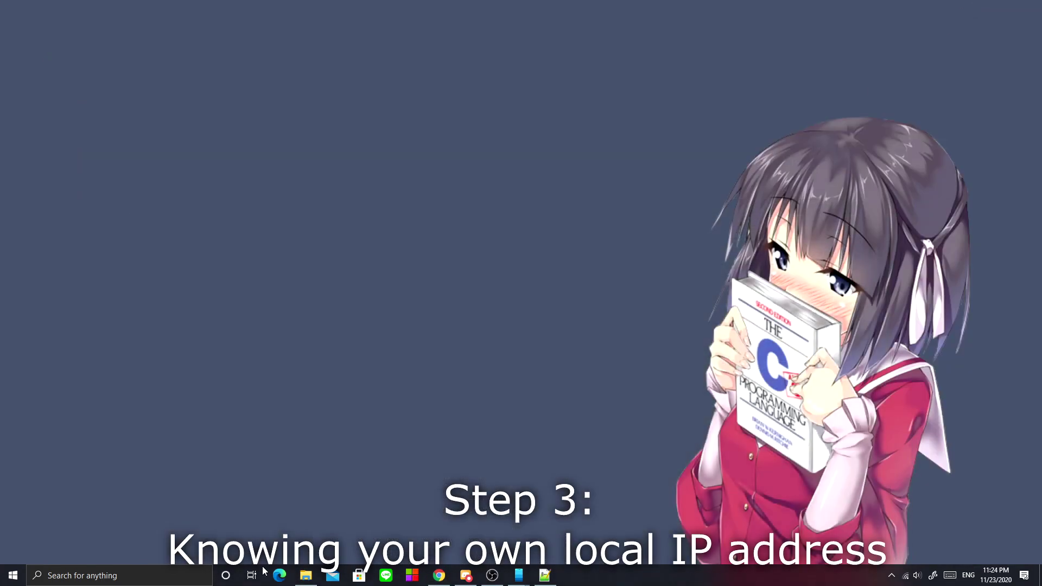
- Open Command Prompt and run ipconfig to look up this PC's local IPv4 address
click(120, 576)
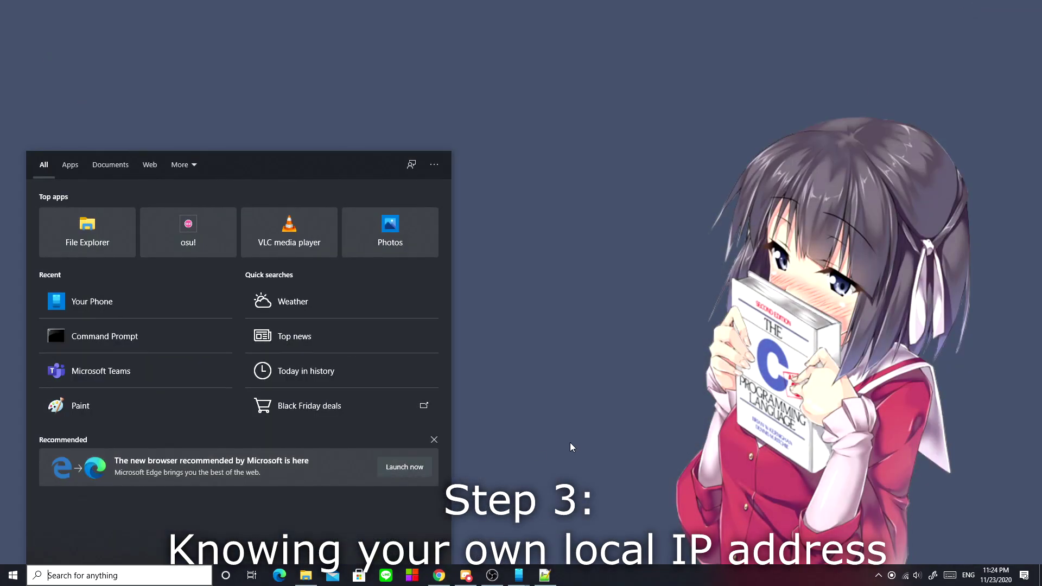
text(cmd)
key(Return)
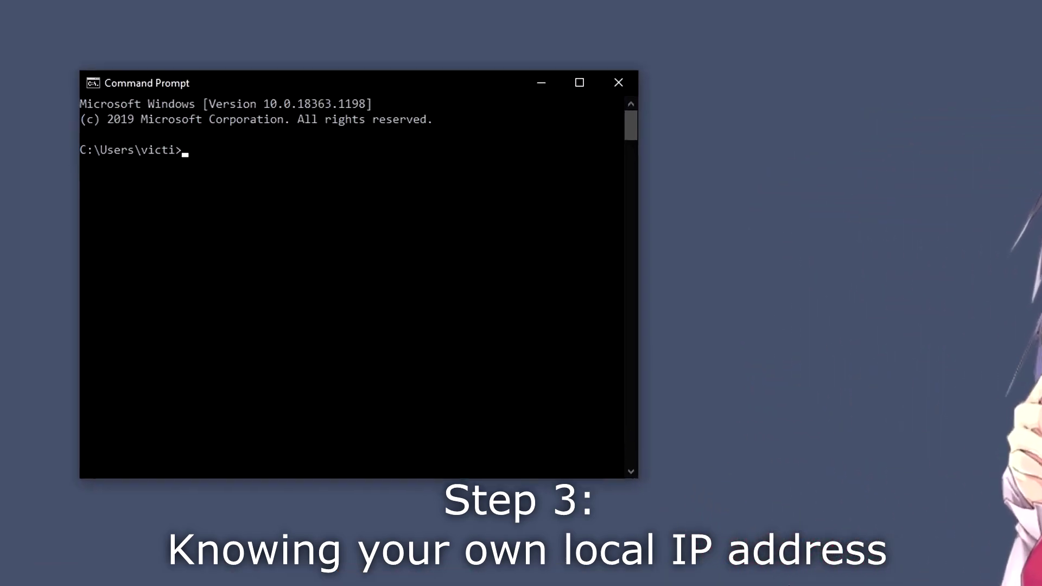
text(ipconfig)
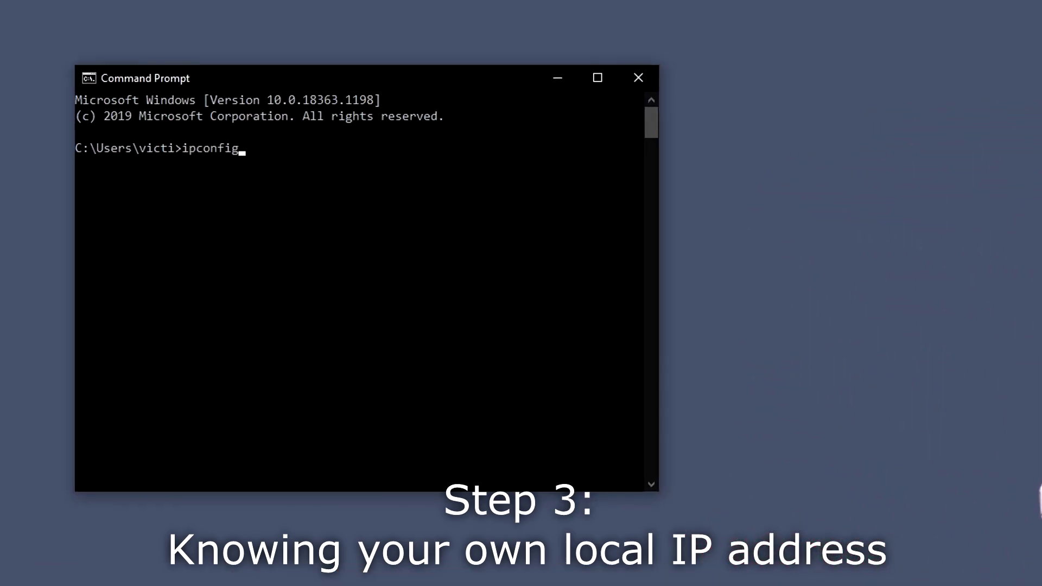
key(Return)
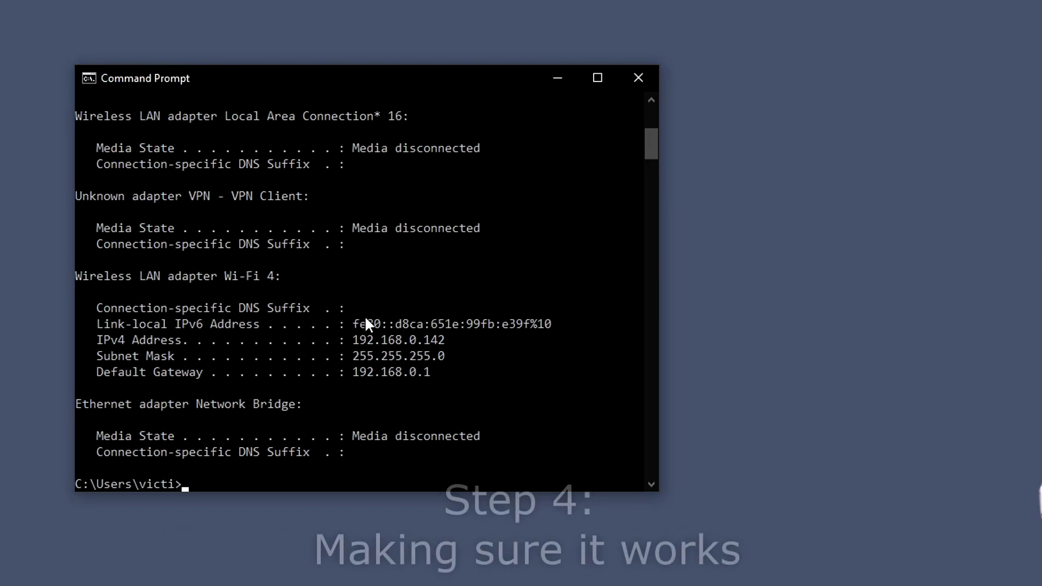
drag(345, 81, 303, 90)
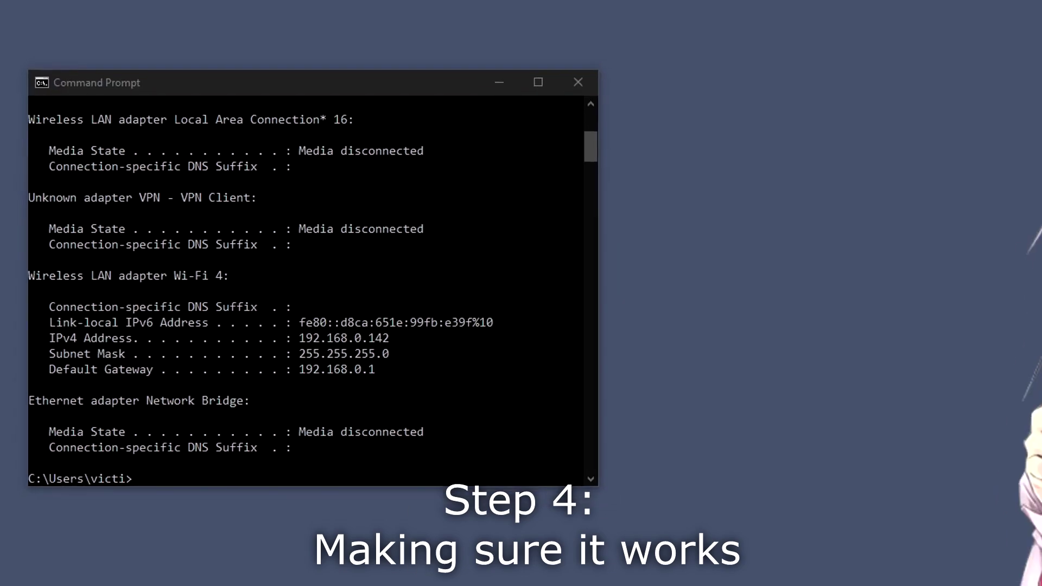
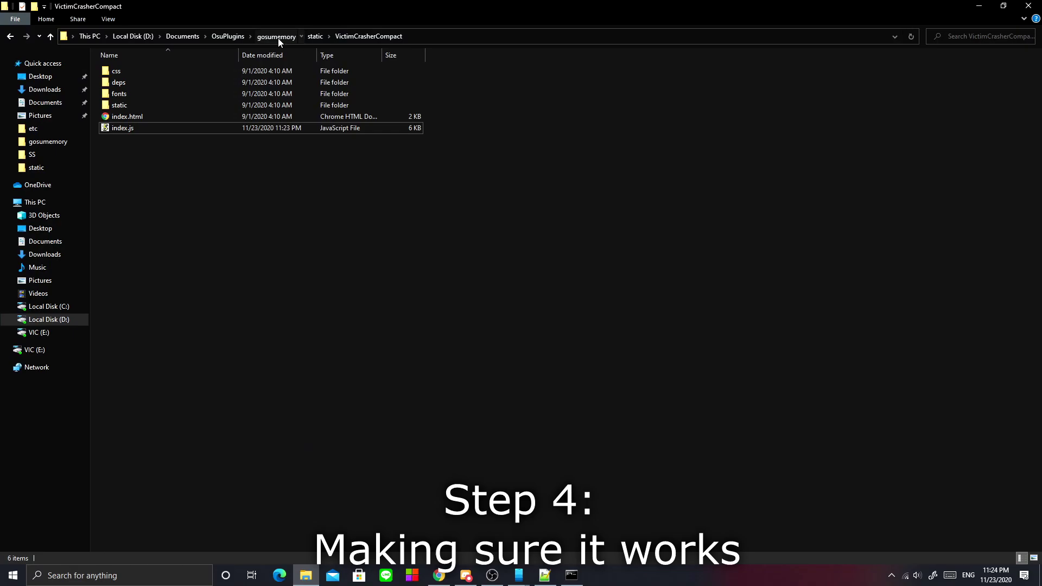
- Run gosumemory.exe from the gosumemory folder in File Explorer and launch osu!
click(278, 37)
click(165, 94)
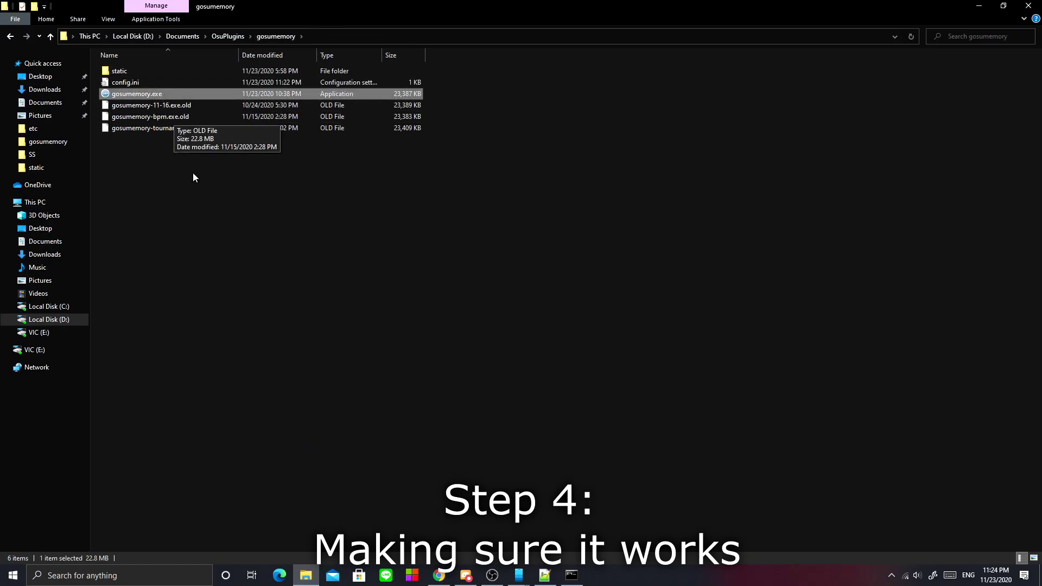
double_click(180, 96)
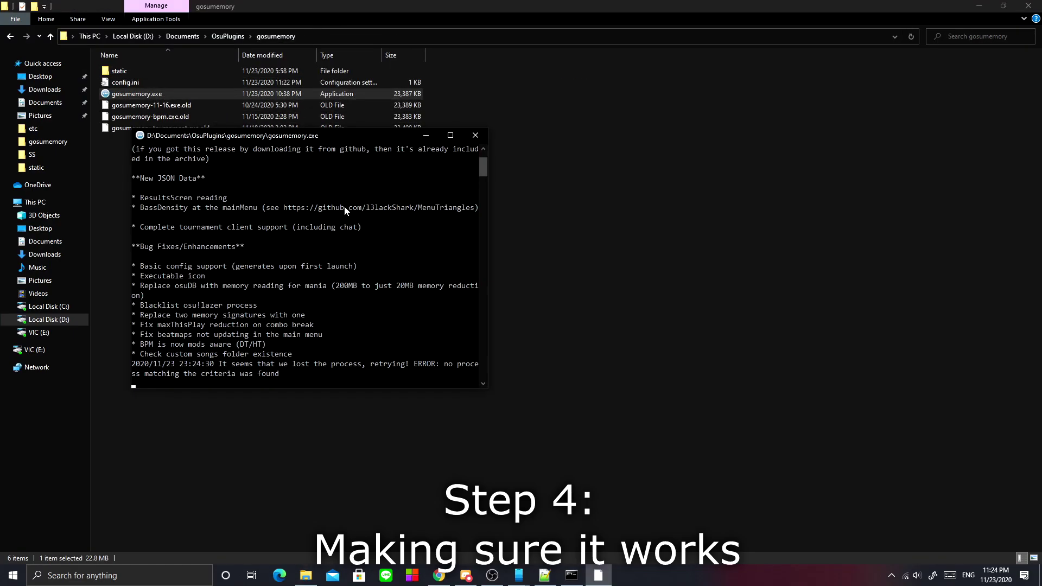
click(11, 582)
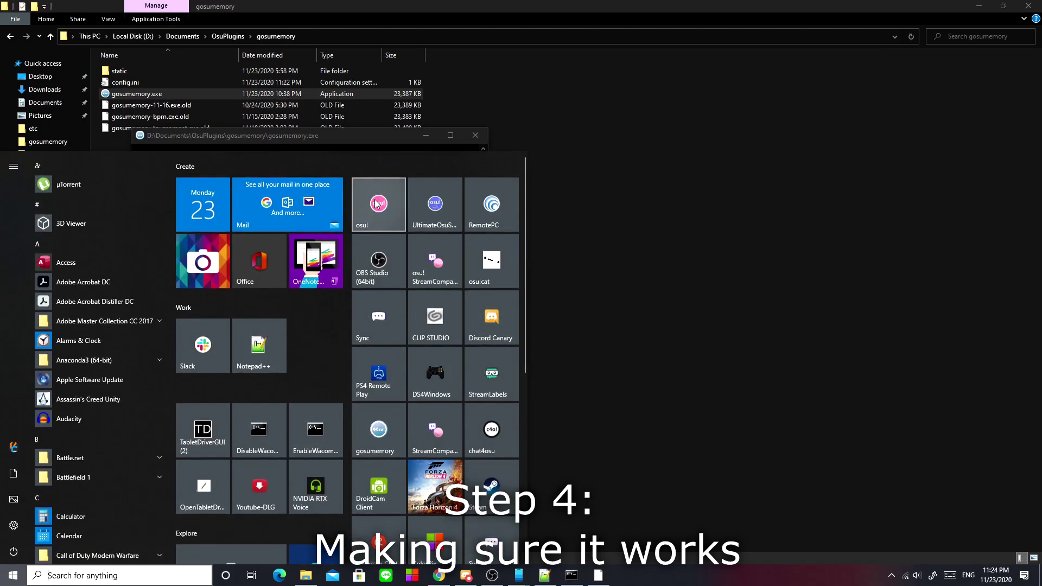
click(377, 205)
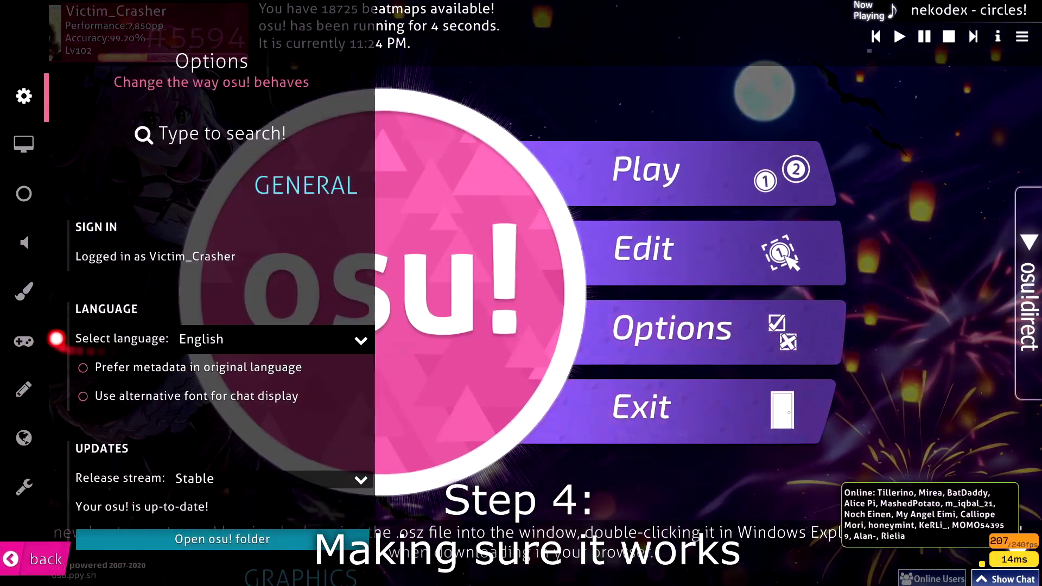
- Turn osu!'s Master volume all the way down in the audio options and enter the Play mode
click(23, 243)
drag(210, 341, 126, 340)
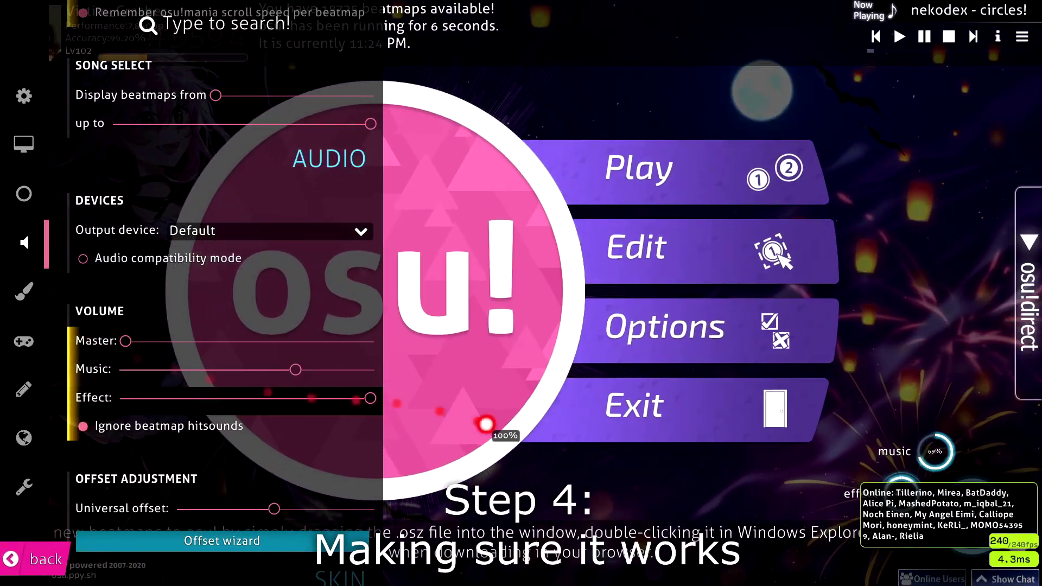
key(p)
key(p)
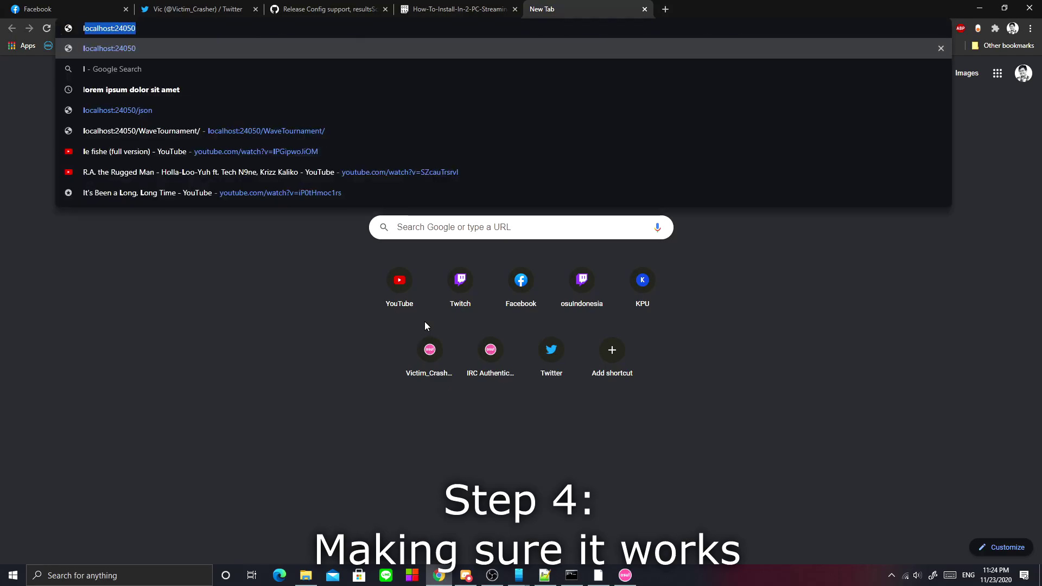
- In Chrome, load the VictimCrasherCompact counter from localhost:24050, and bring up the Galaxy S8 phone mirror and Command Prompt alongside it
key(Return)
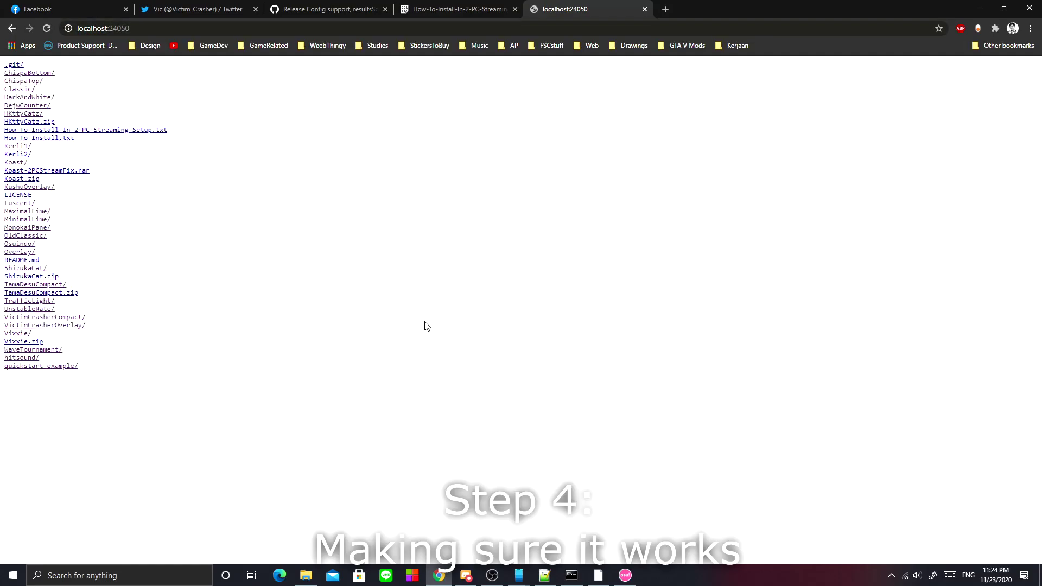
click(81, 319)
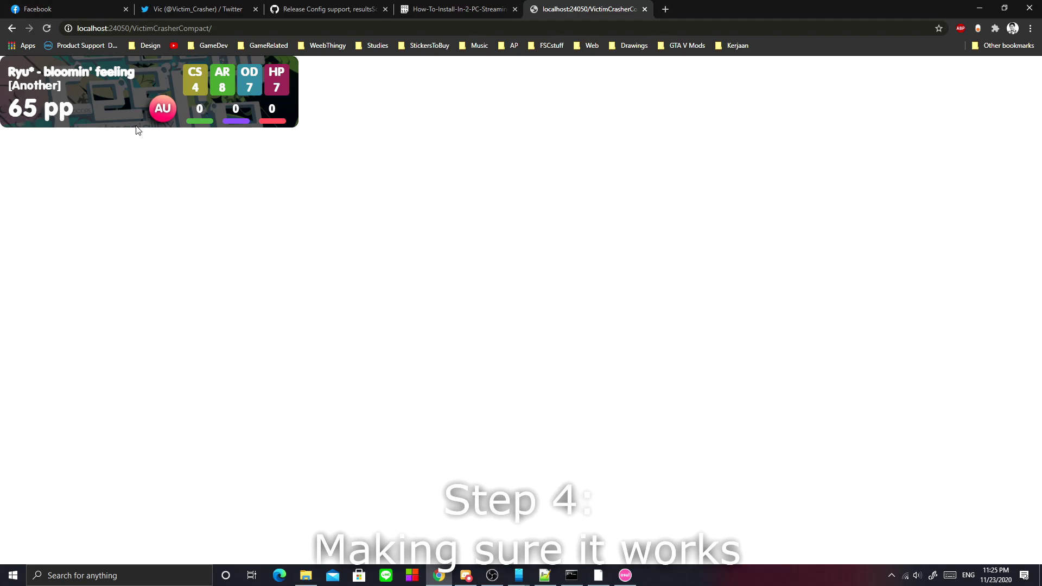
click(518, 575)
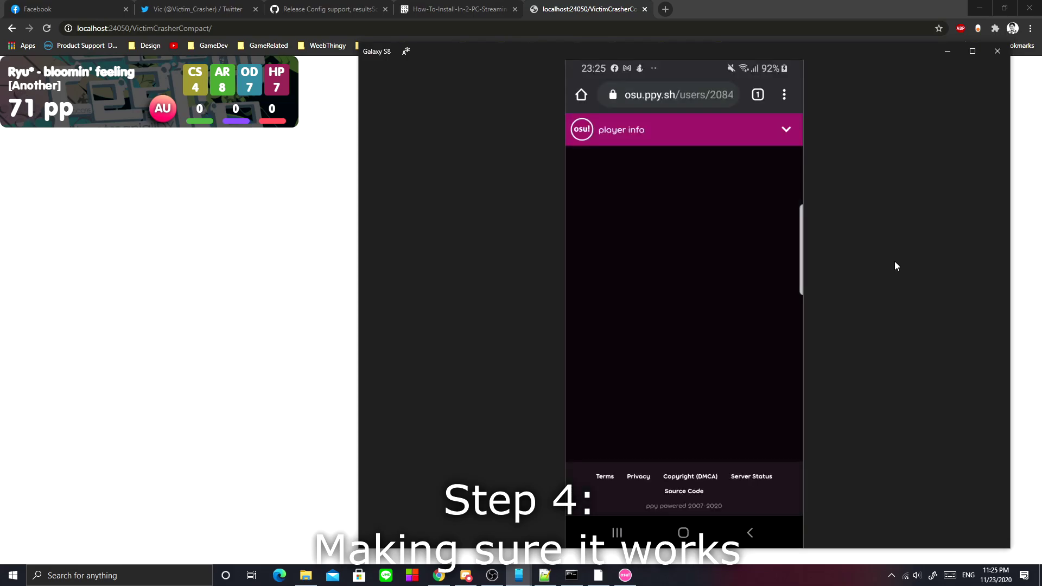
click(583, 572)
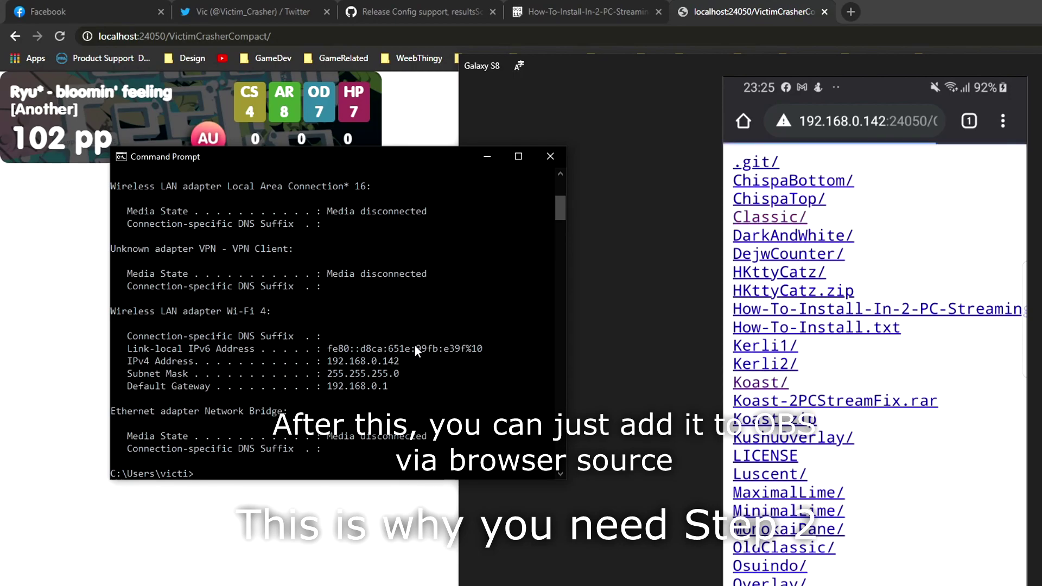
- Return to the localhost:24050 listing in Chrome and open the Classic counter
click(15, 36)
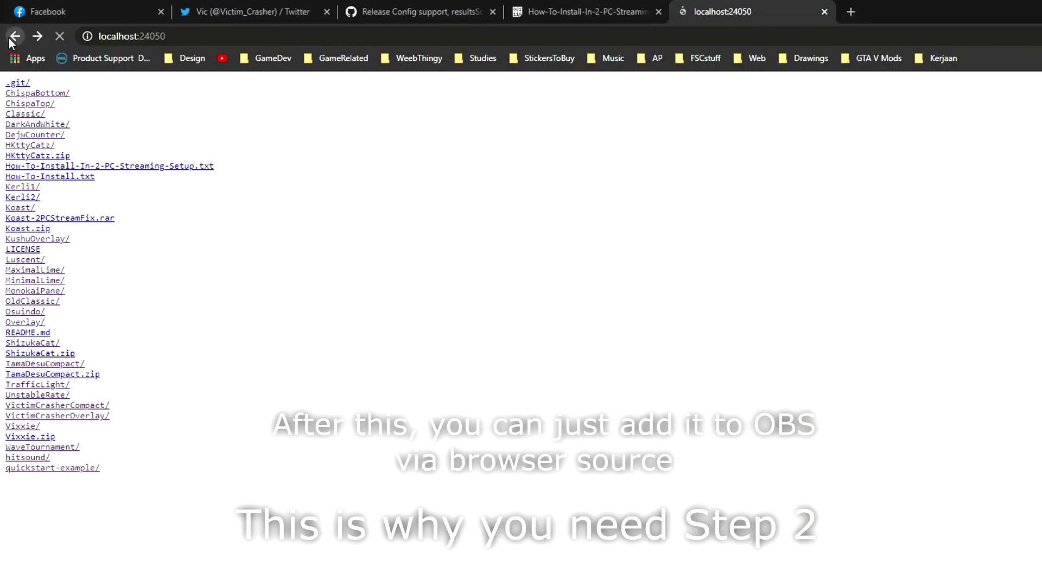
click(25, 114)
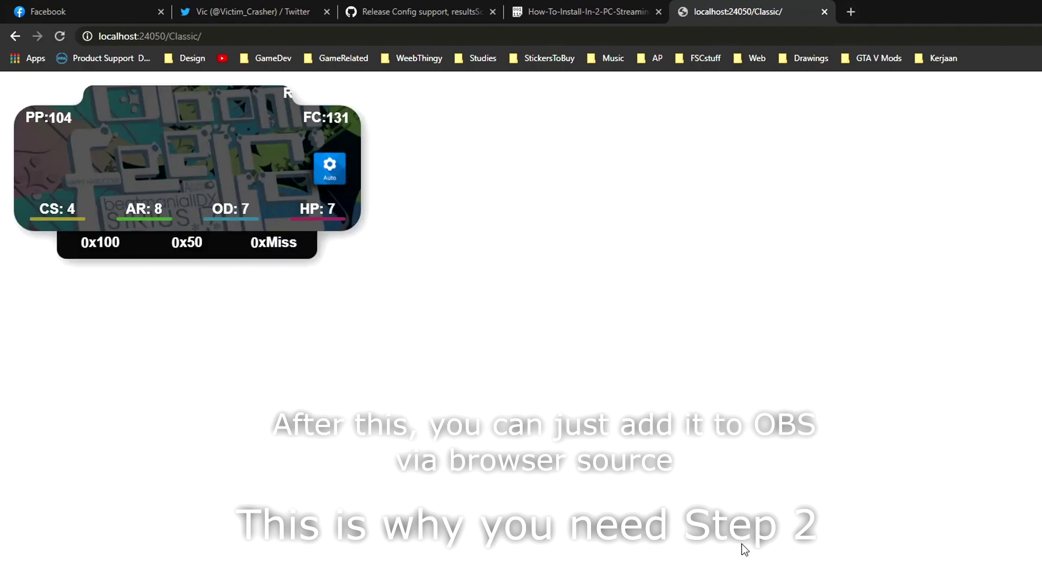